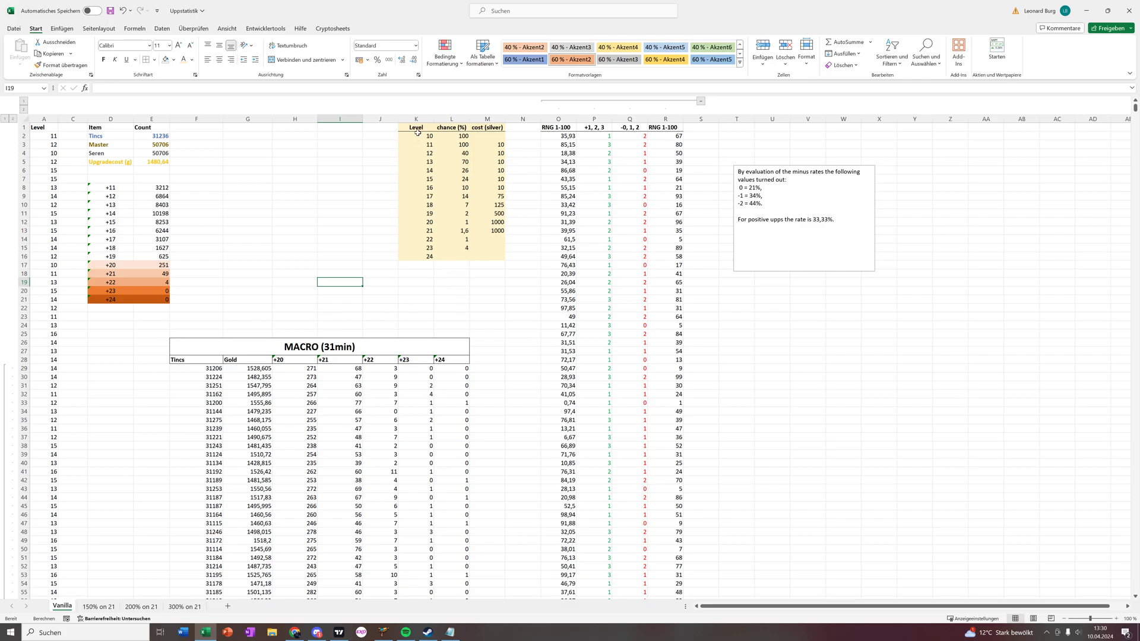
Step: Review the level, chance and cost table in K1:M16, then clear the selection
left_click_drag(411, 128, 490, 255)
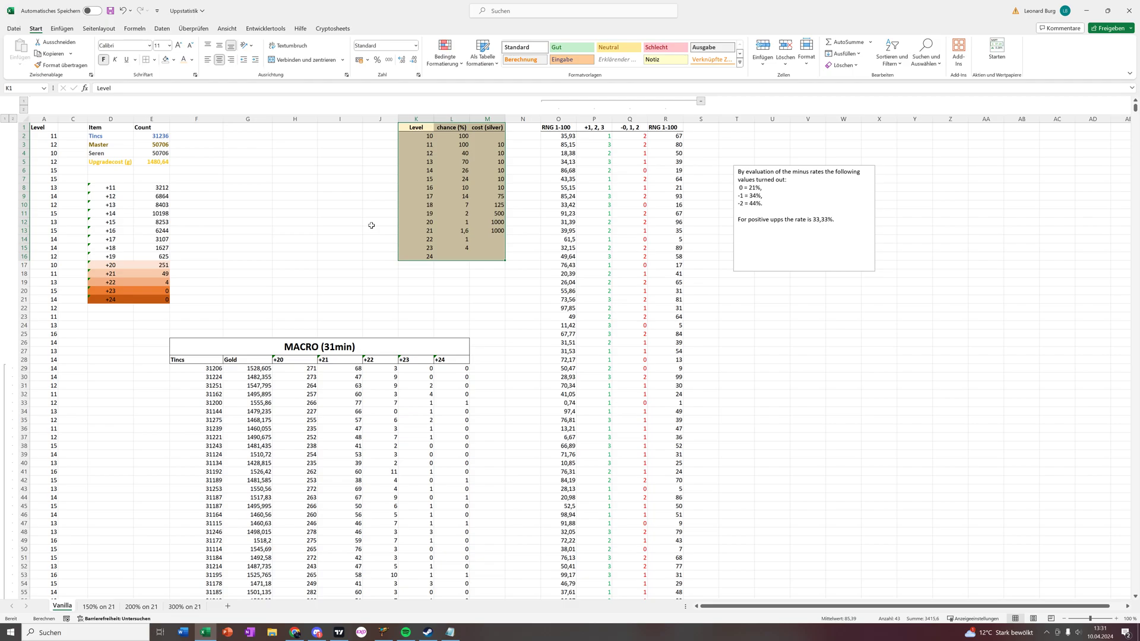
left_click(371, 225)
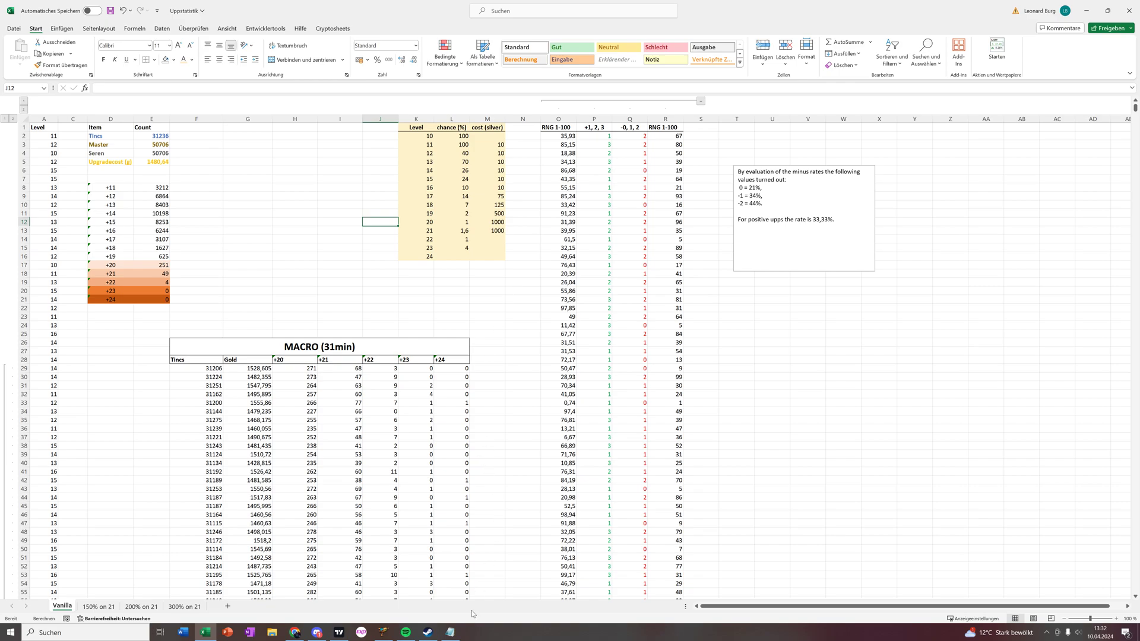
Step: In the track Ups notes, mark the run of 19 values, then return to Excel
left_click(456, 634)
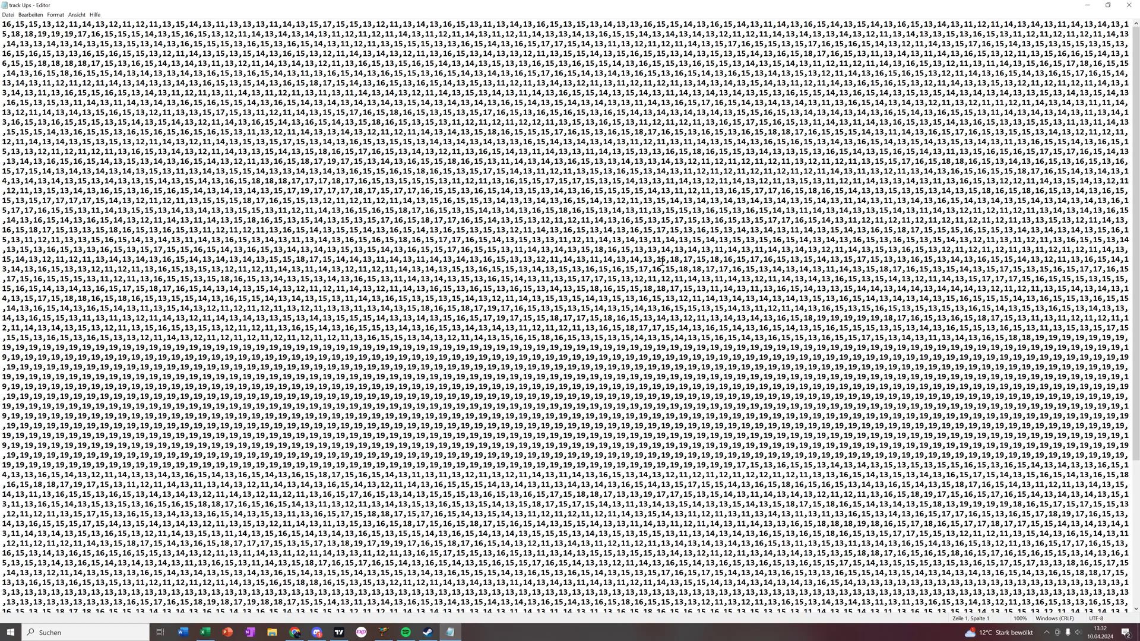
scroll(645, 283, "down", 7)
scroll(637, 293, "up", 7)
left_click_drag(247, 348, 720, 436)
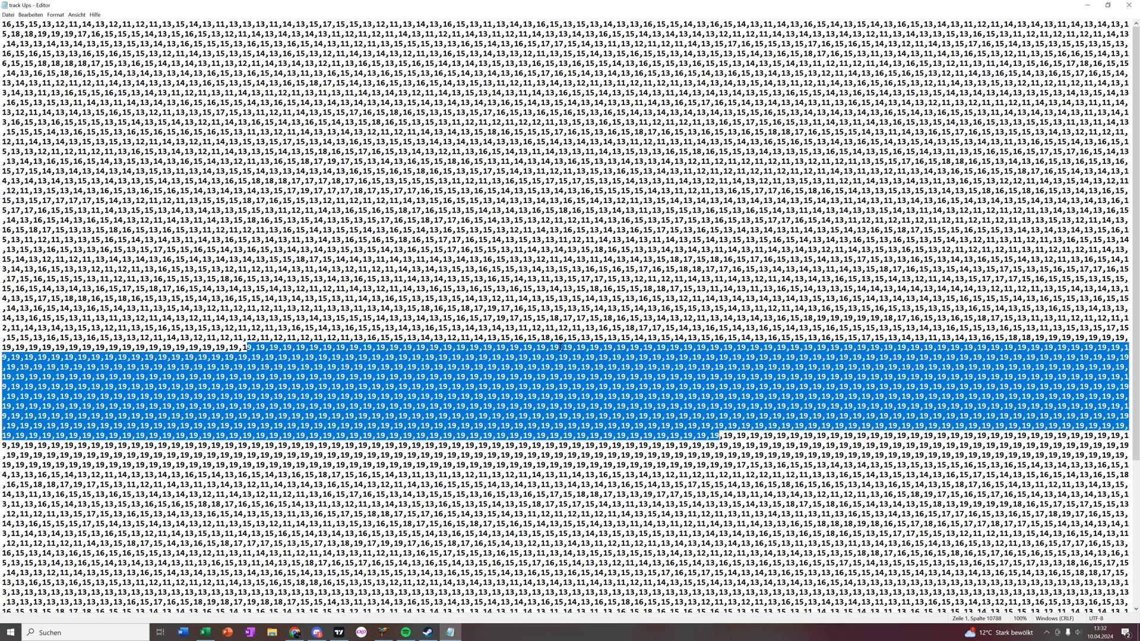
left_click(1086, 7)
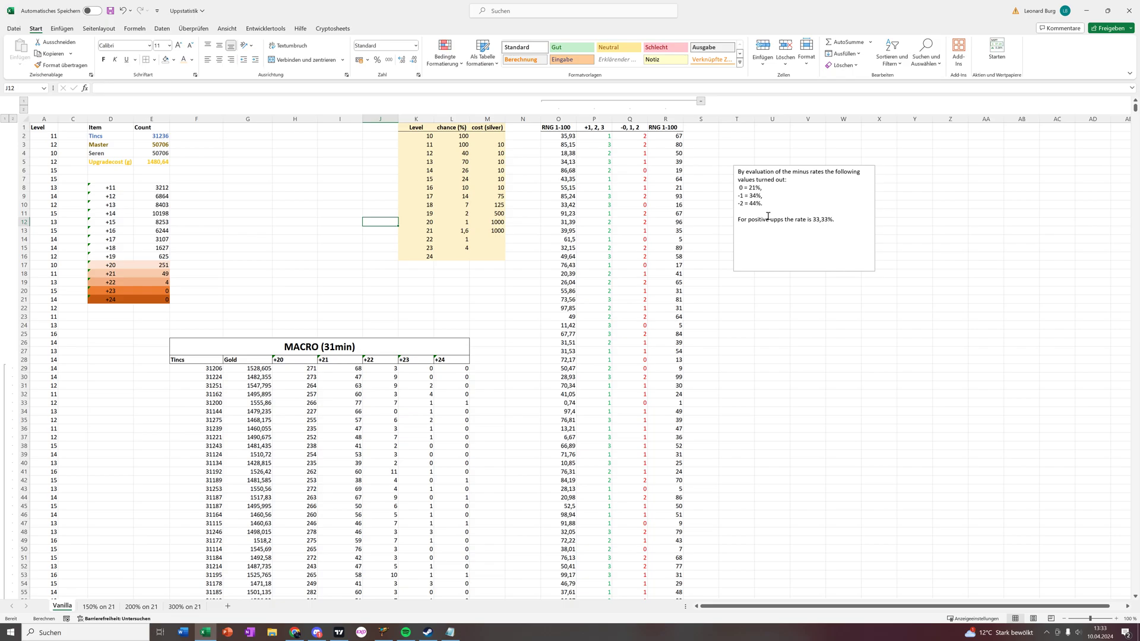
Step: Inspect the random-roll formulas in P2 and Q2 and the 33,33% rate in the note
left_click_drag(602, 118, 630, 118)
left_click(598, 136)
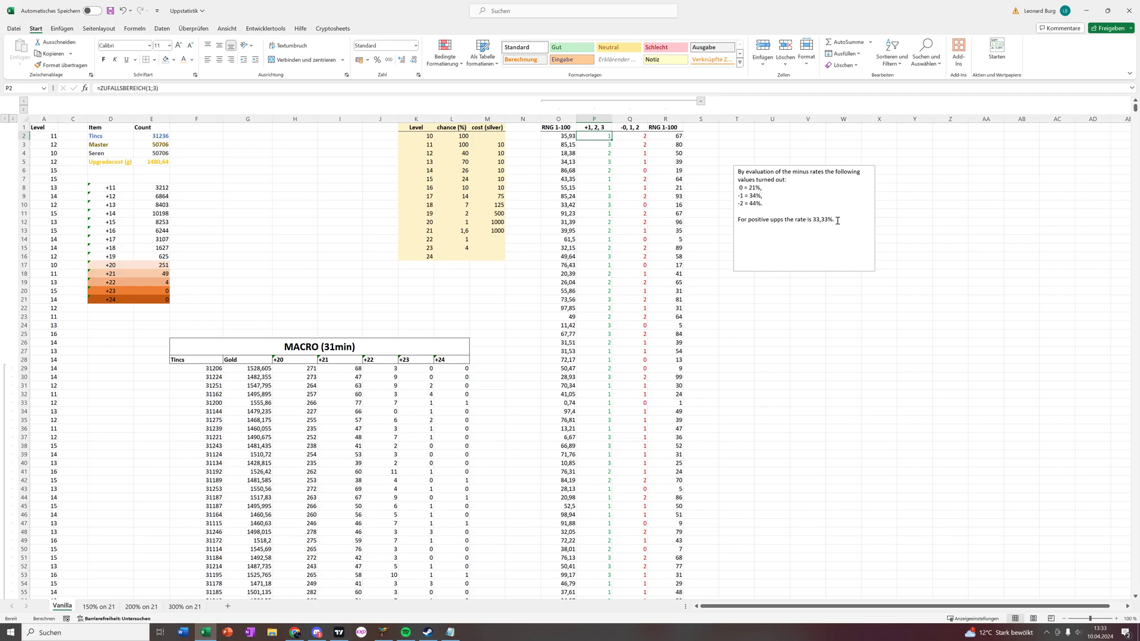
left_click_drag(837, 221, 812, 221)
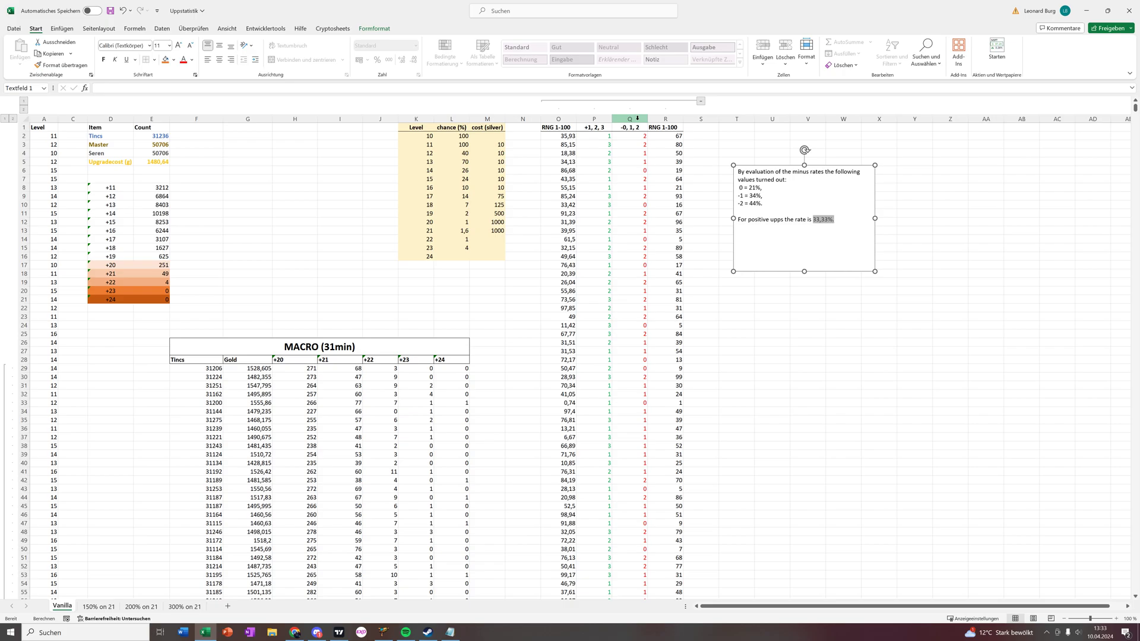
left_click(669, 118)
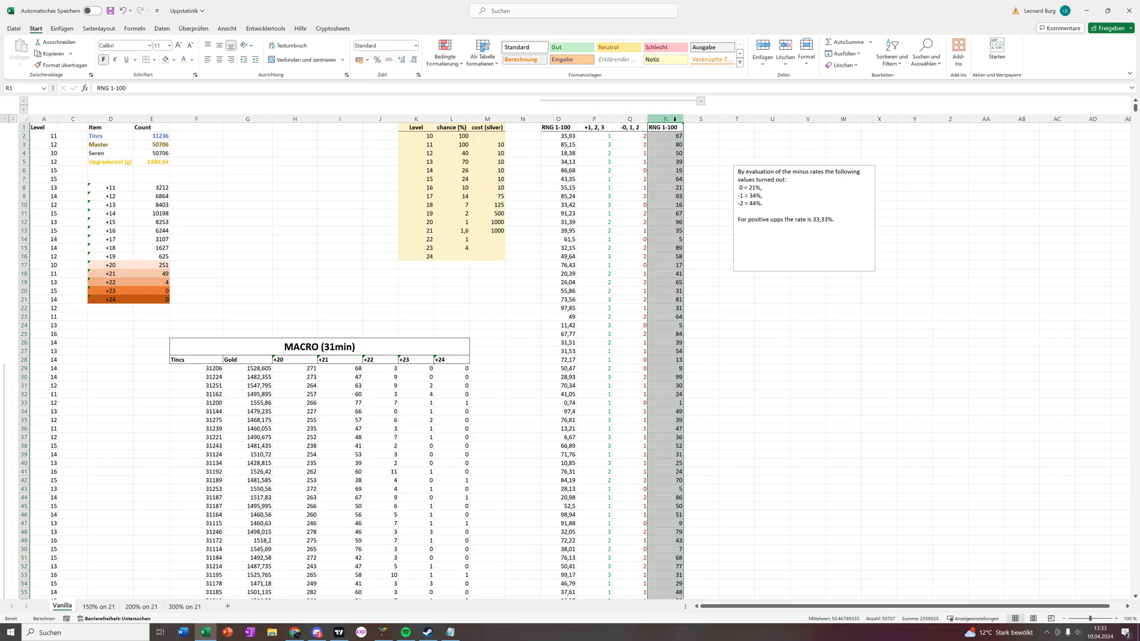
left_click(636, 137)
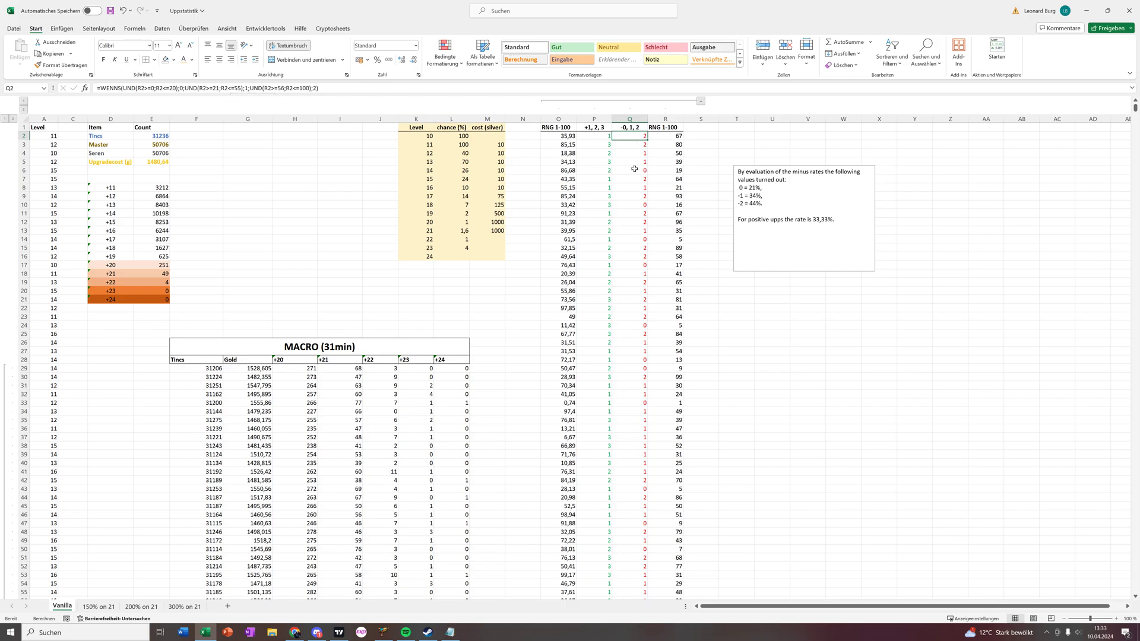
Step: Select the RNG helper columns O to R and collapse their outline group
left_click(665, 119)
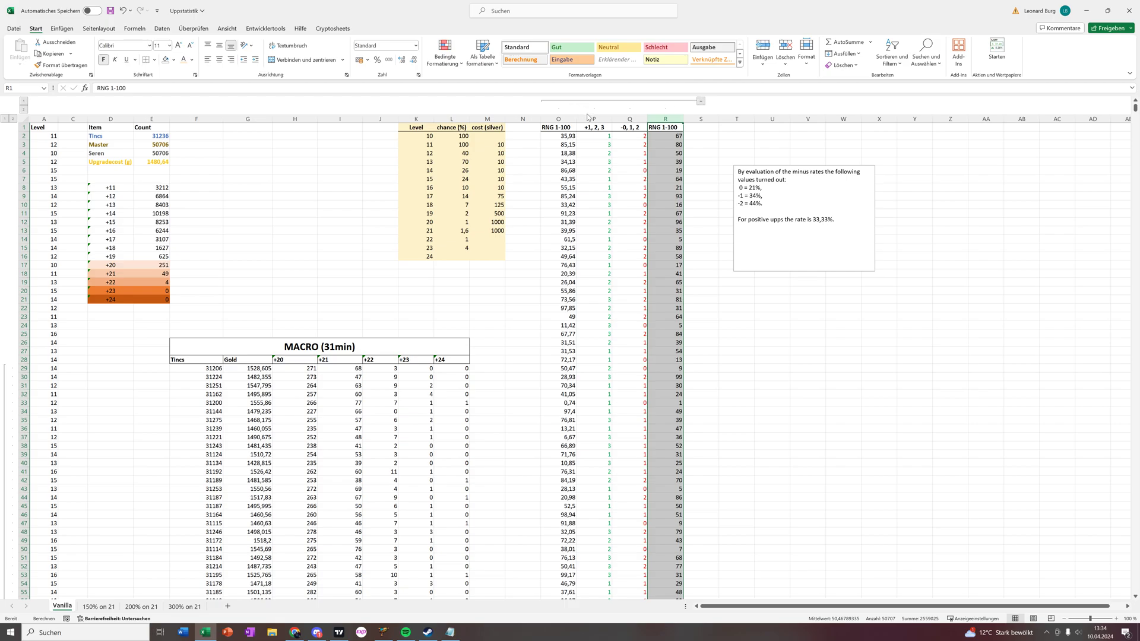
left_click_drag(561, 119, 668, 119)
left_click(702, 102)
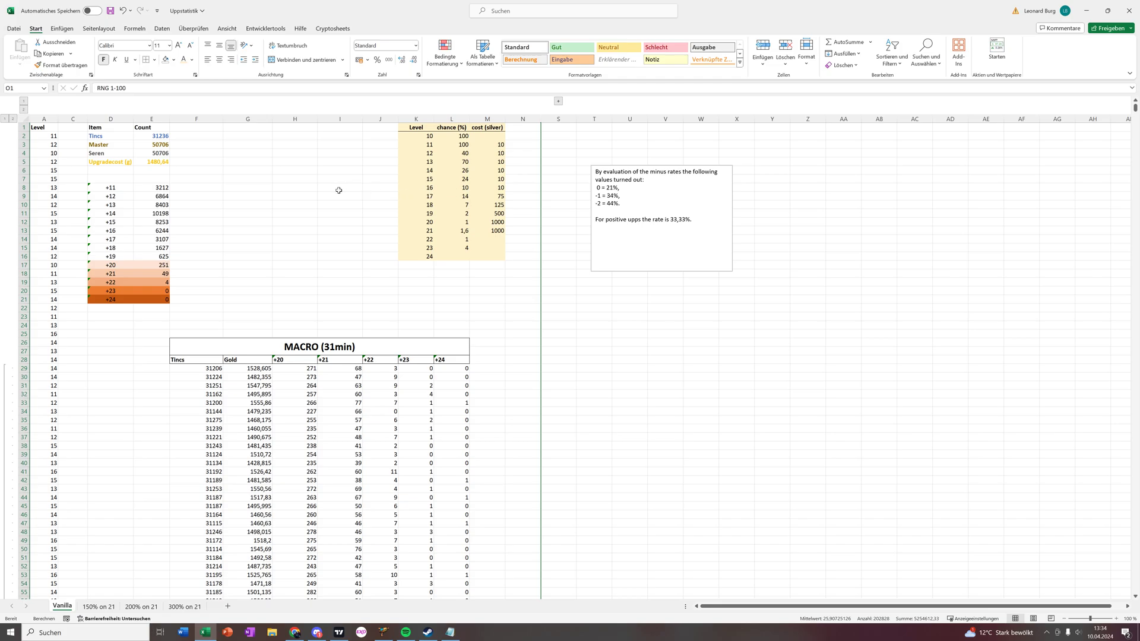
Step: Compare the level values in A2, A3 and A4, settling on A3's formula
left_click(49, 136)
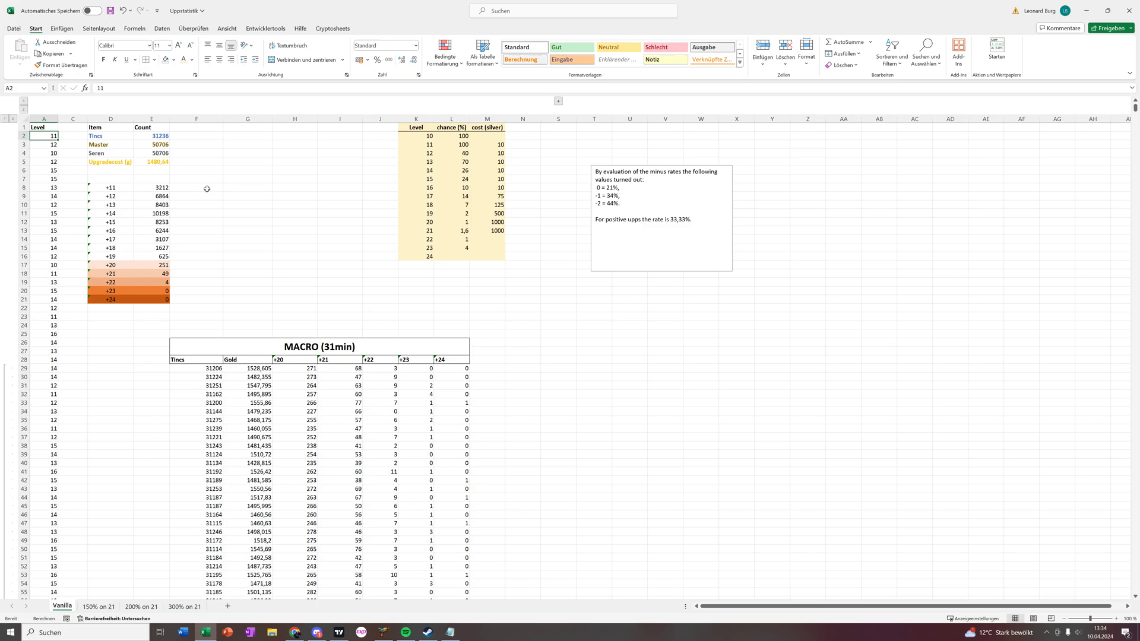
left_click(45, 145)
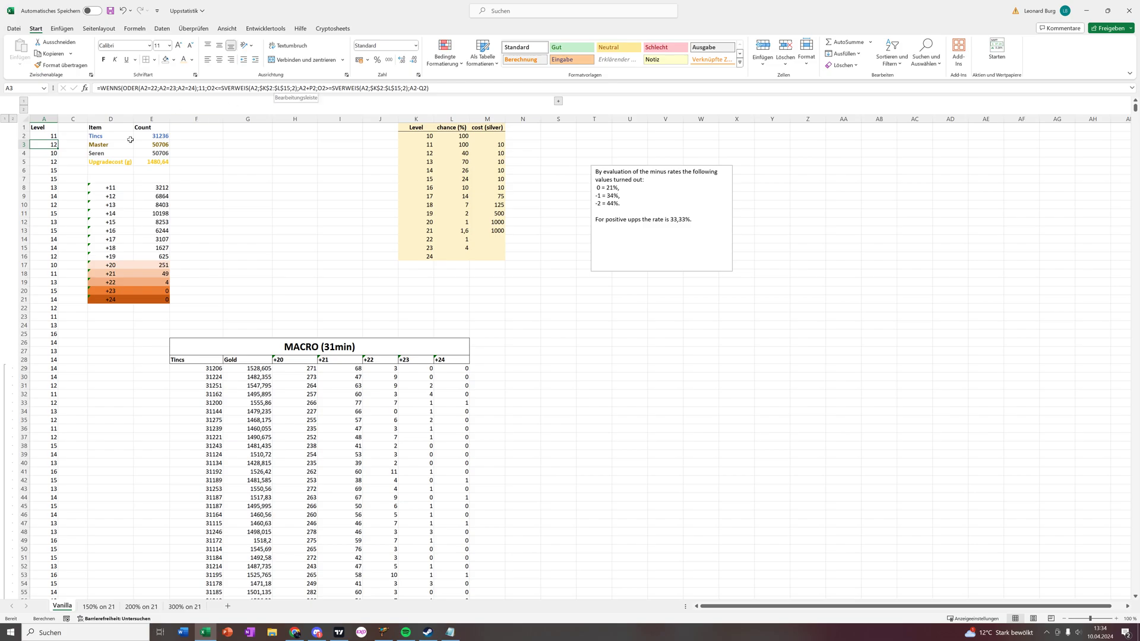
left_click(49, 153)
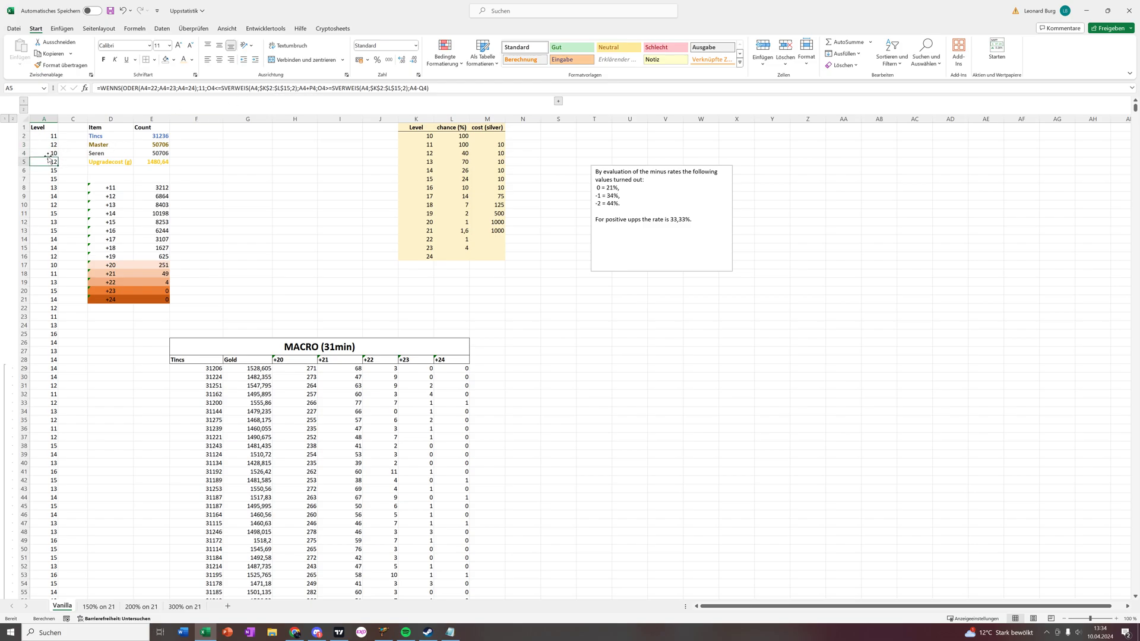
left_click(46, 144)
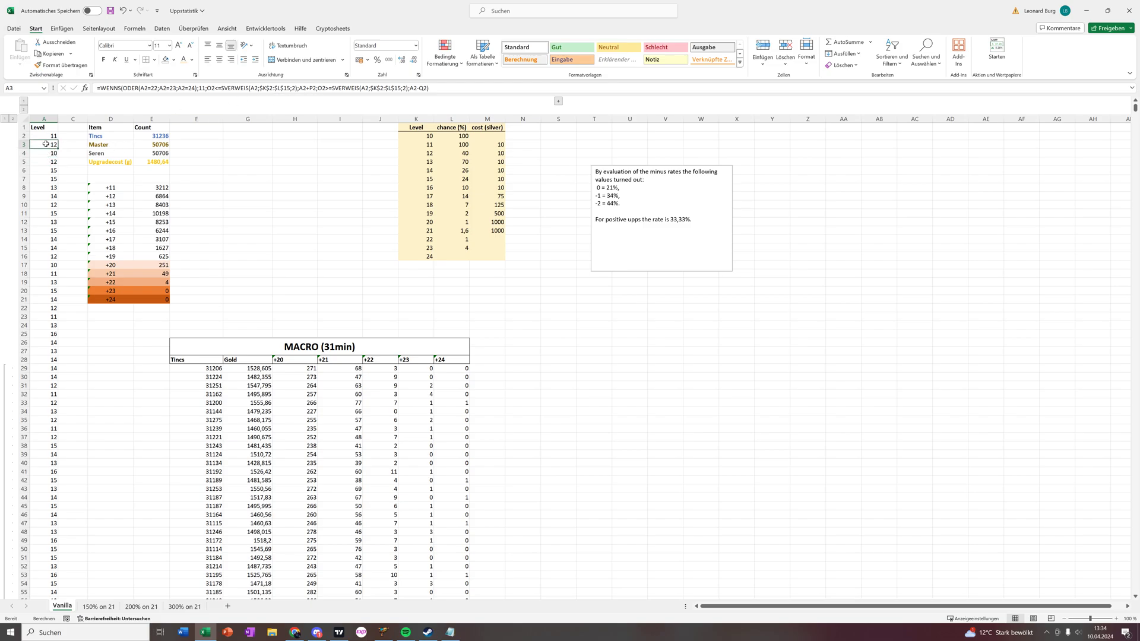
Step: Trace A3's WENNS arguments: levels 22–24 reset to 11, A2+P2 on success, A2-Q2 on failure
left_click(116, 87)
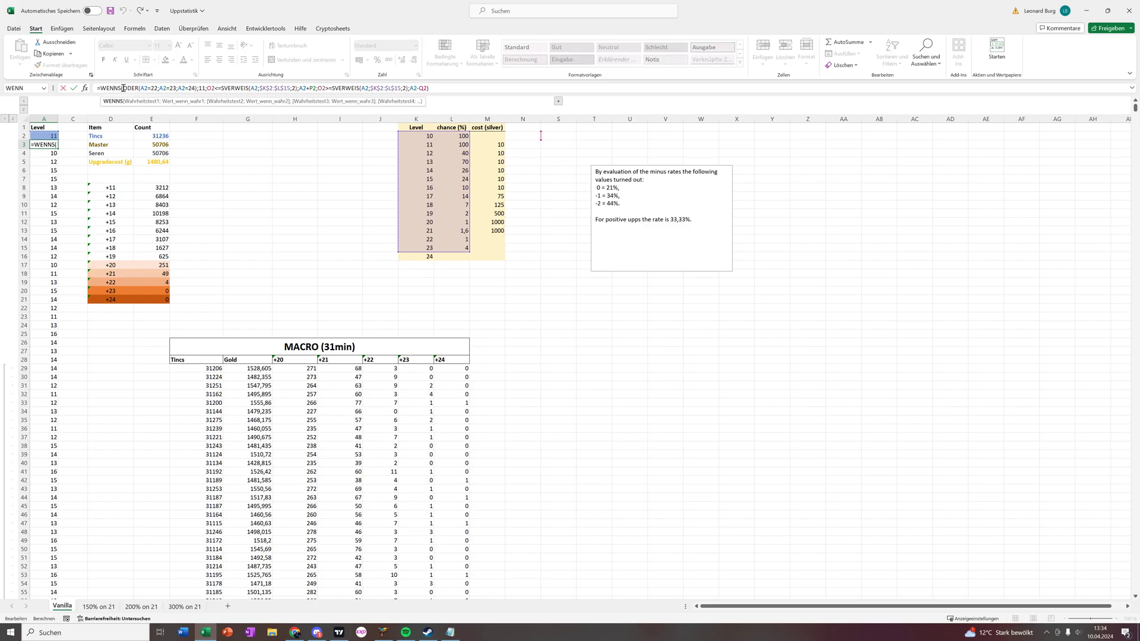
left_click(138, 102)
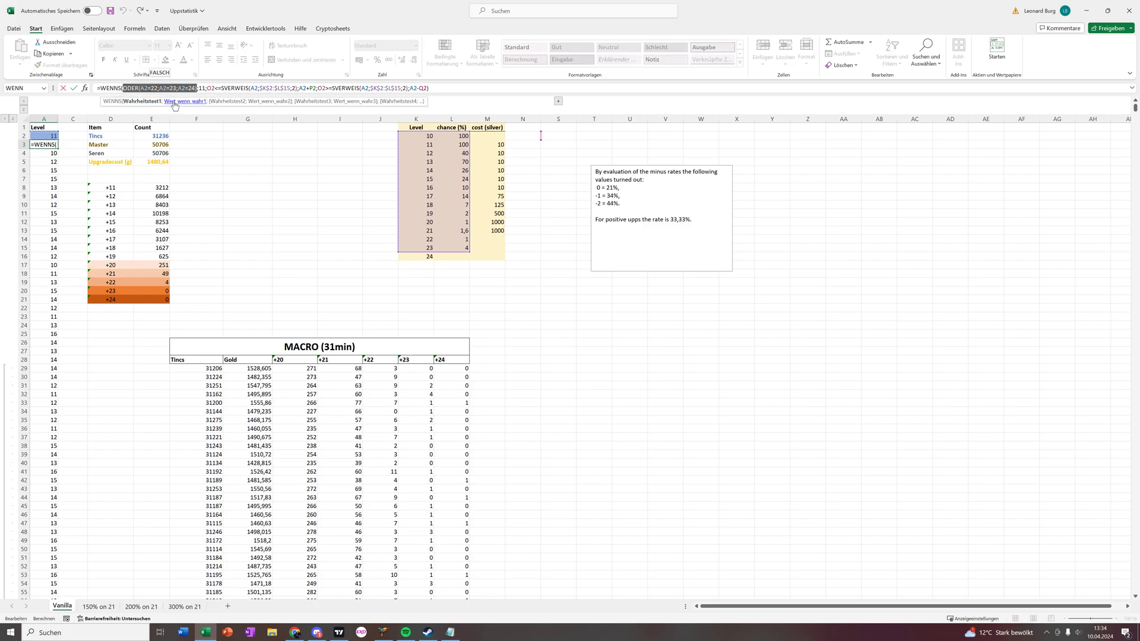
left_click(174, 102)
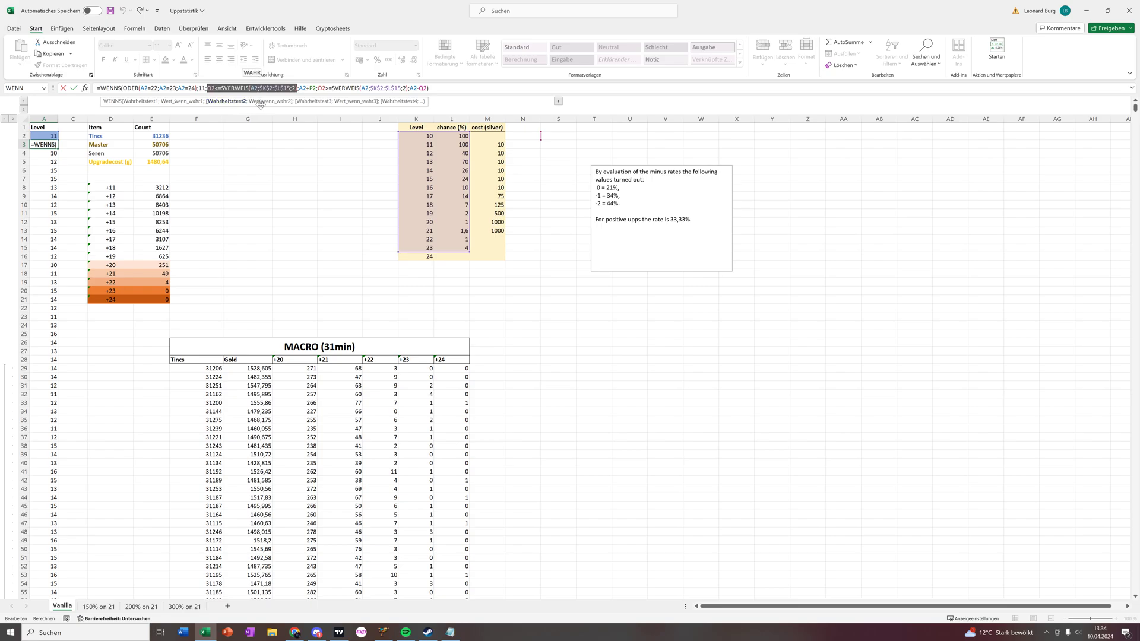
left_click(265, 103)
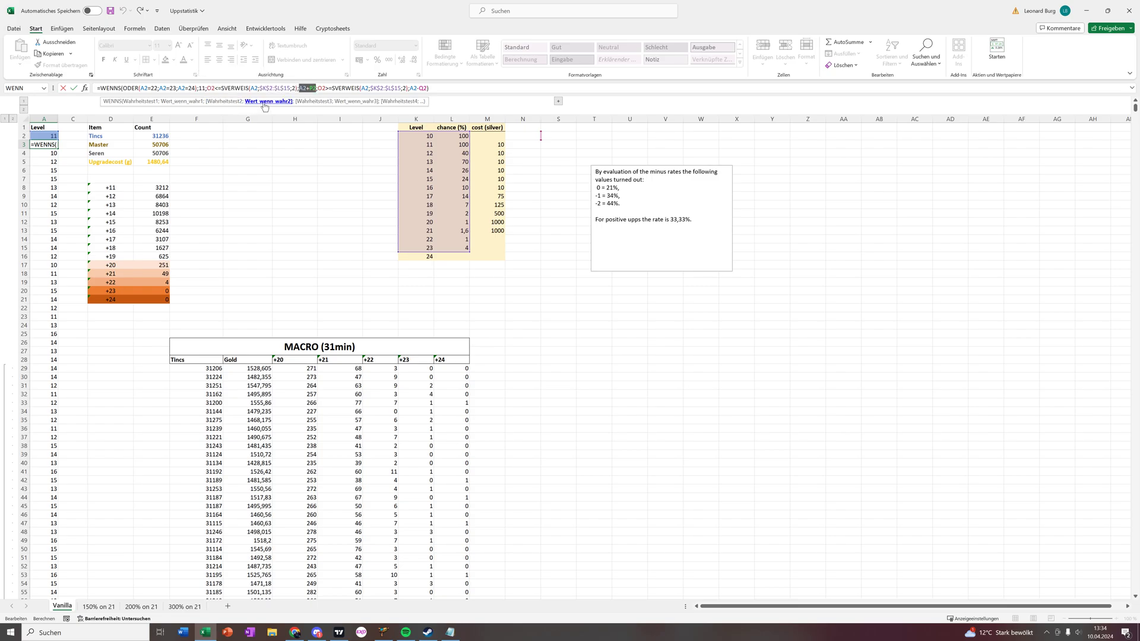
left_click(313, 102)
left_click(346, 102)
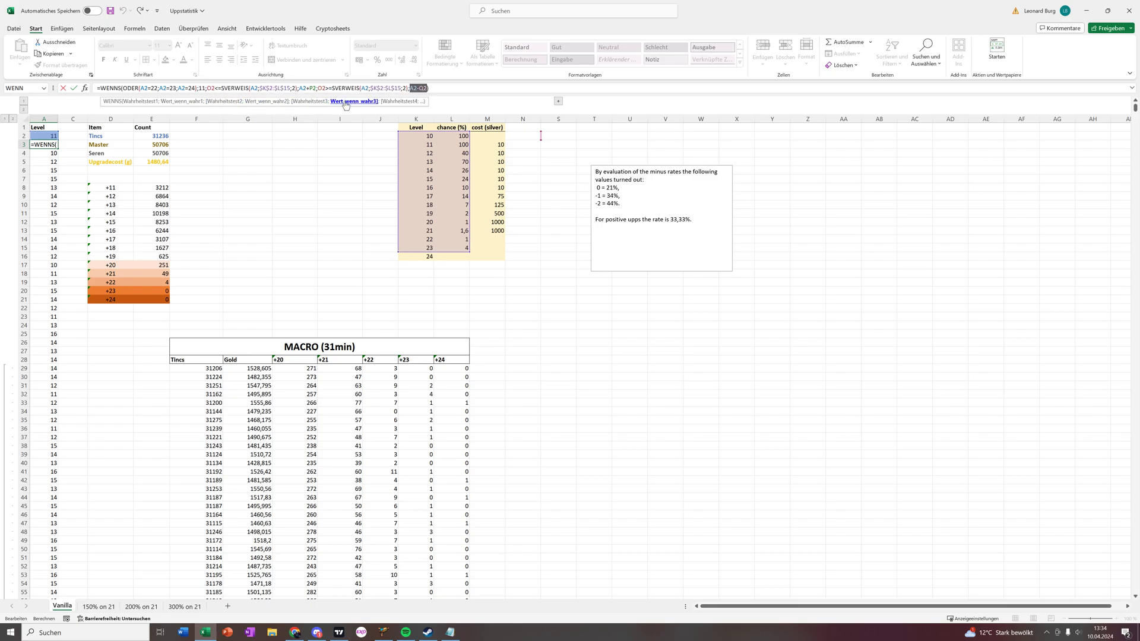
Step: Recheck the level 22–24 reset and chance condition, then expand columns O to R again
left_click(138, 102)
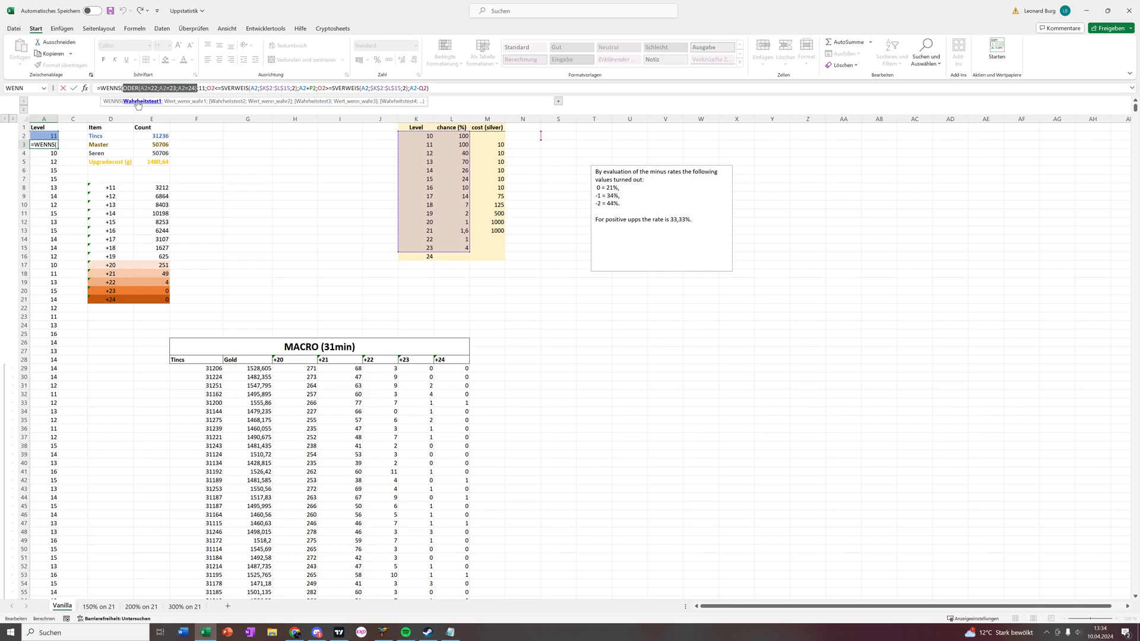
left_click(173, 101)
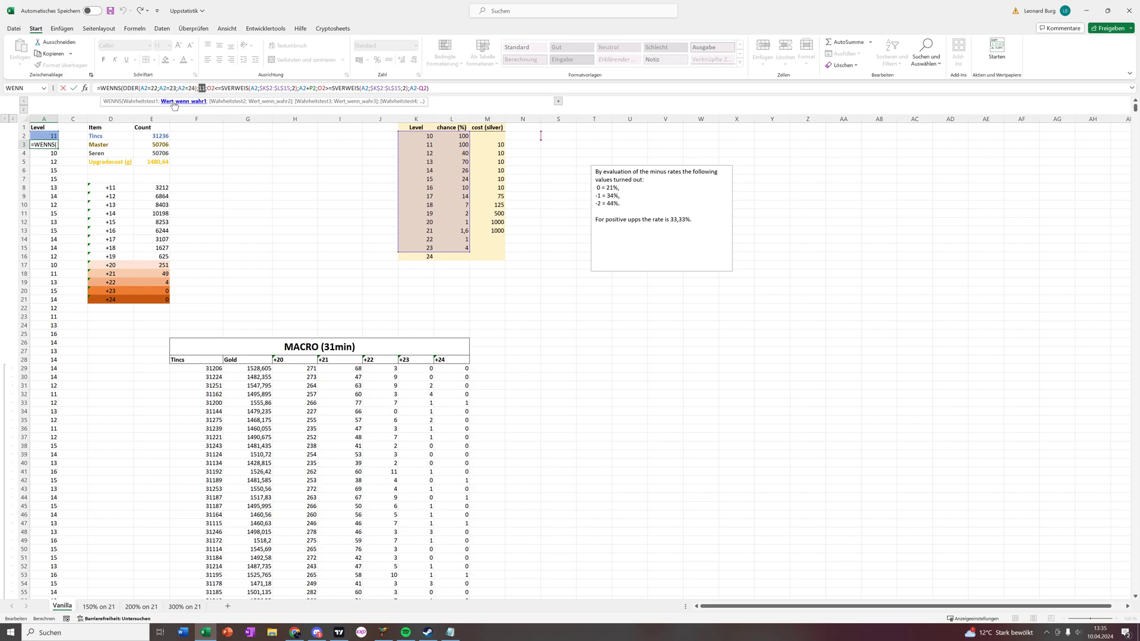
left_click(229, 102)
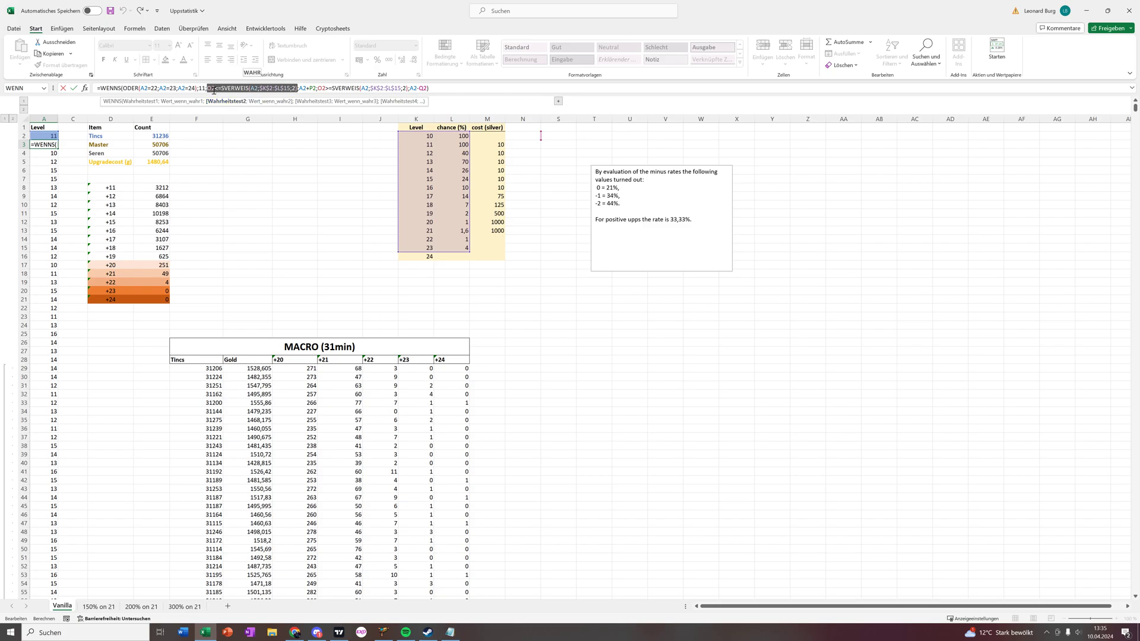
left_click(559, 101)
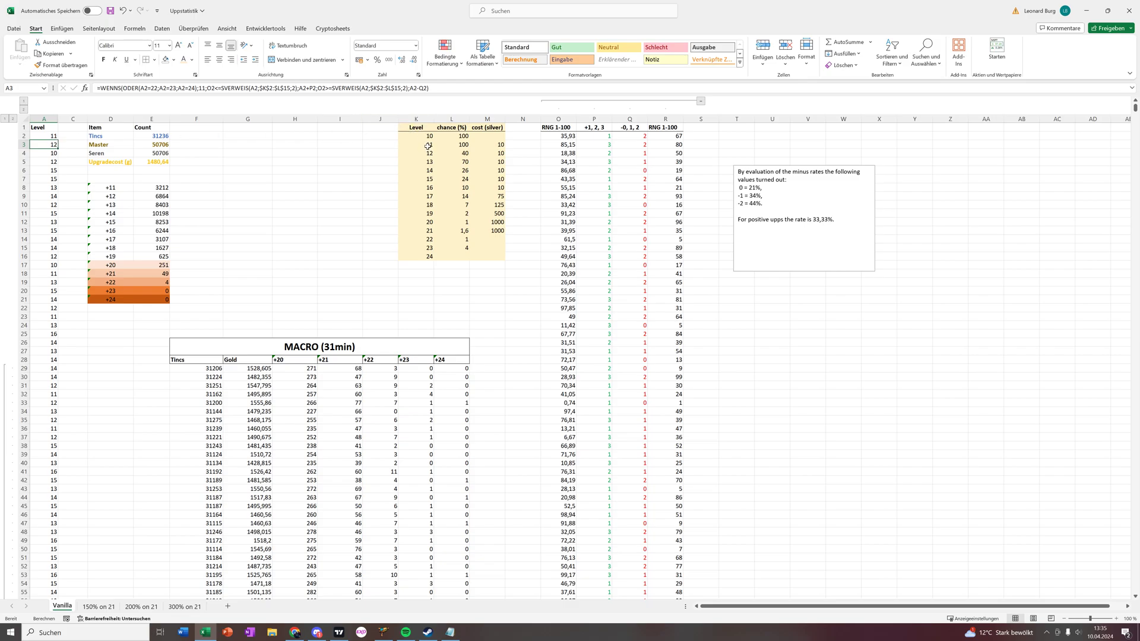
double_click(294, 88)
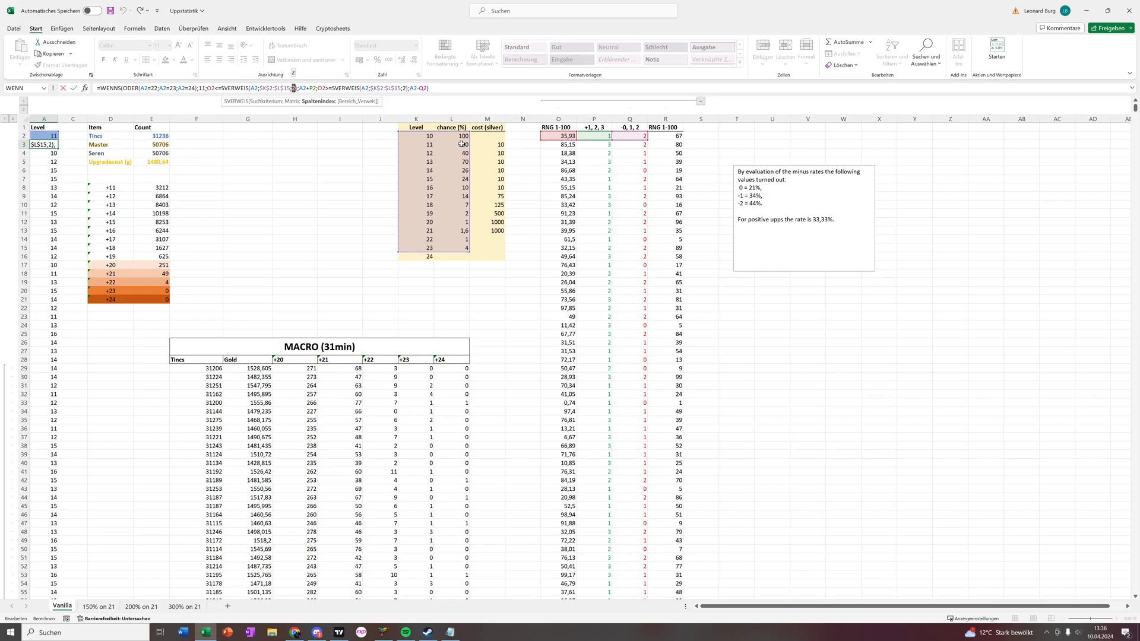
left_click(308, 88)
left_click(275, 102)
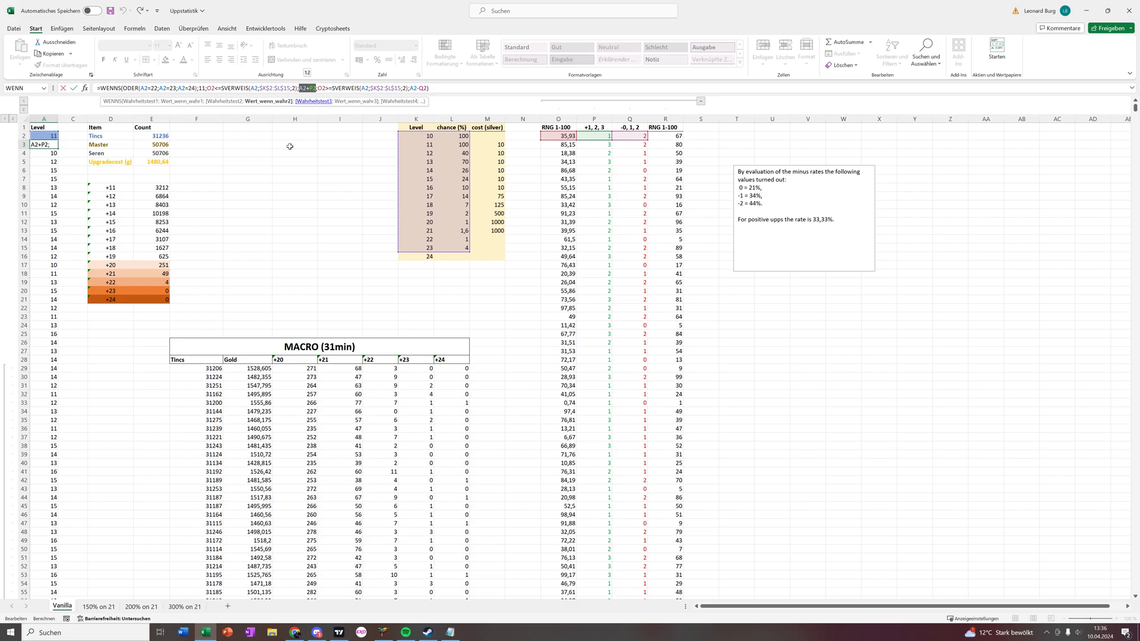
left_click(248, 196)
key("Escape")
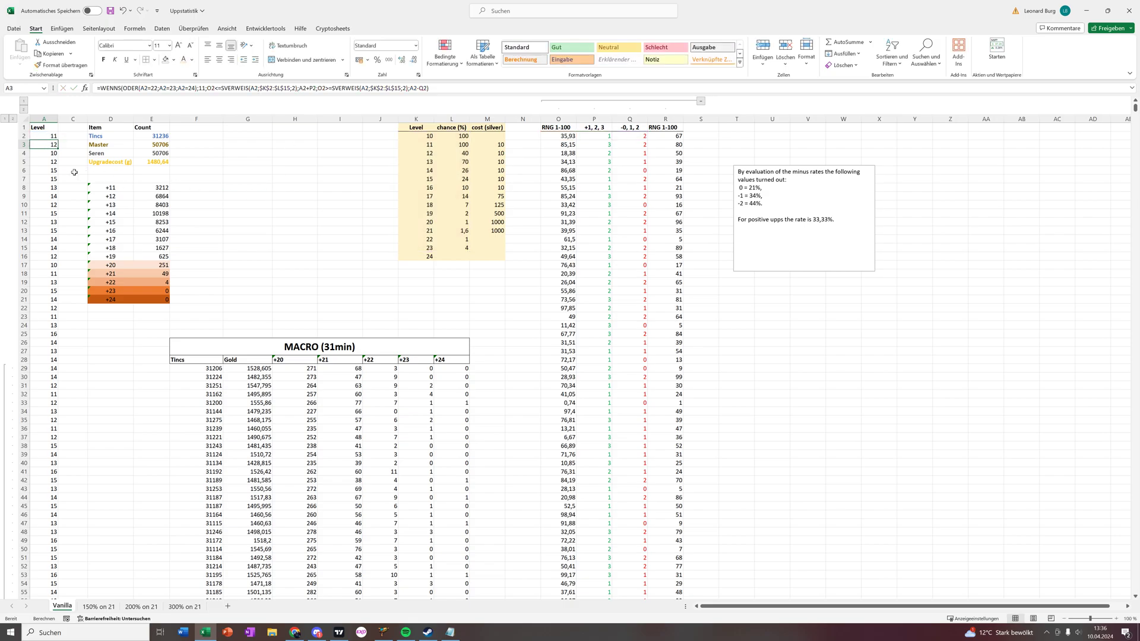
left_click(46, 187)
Step: Review A8's formula: the O7 chance condition, A7+P7 increase and A7-Q7 decrease
left_click(23, 187)
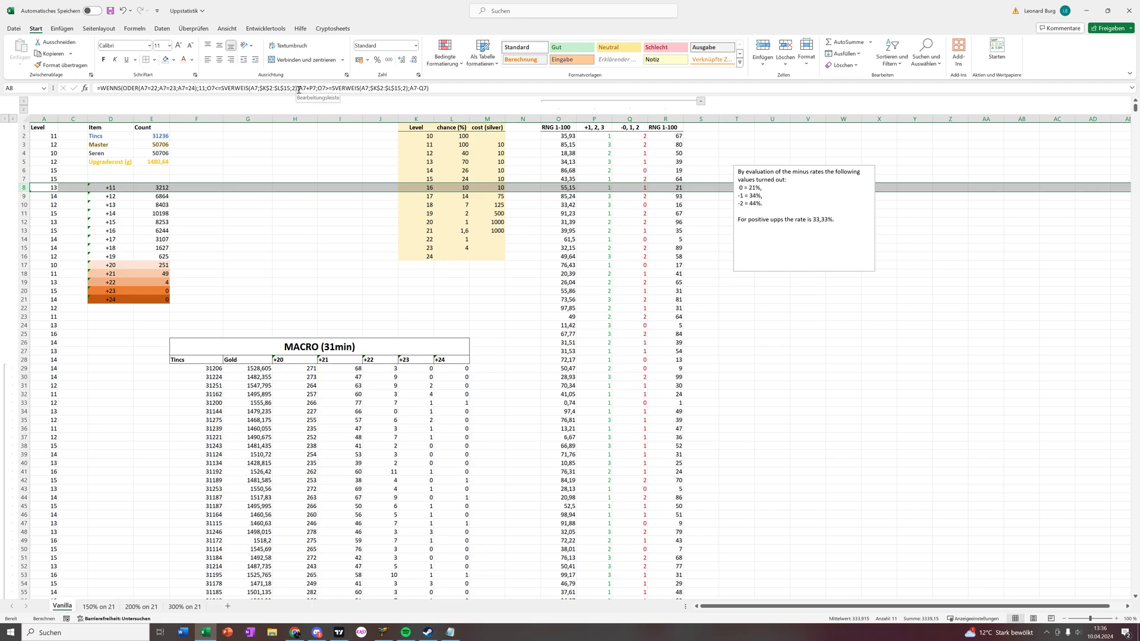
left_click(332, 88)
left_click(314, 102)
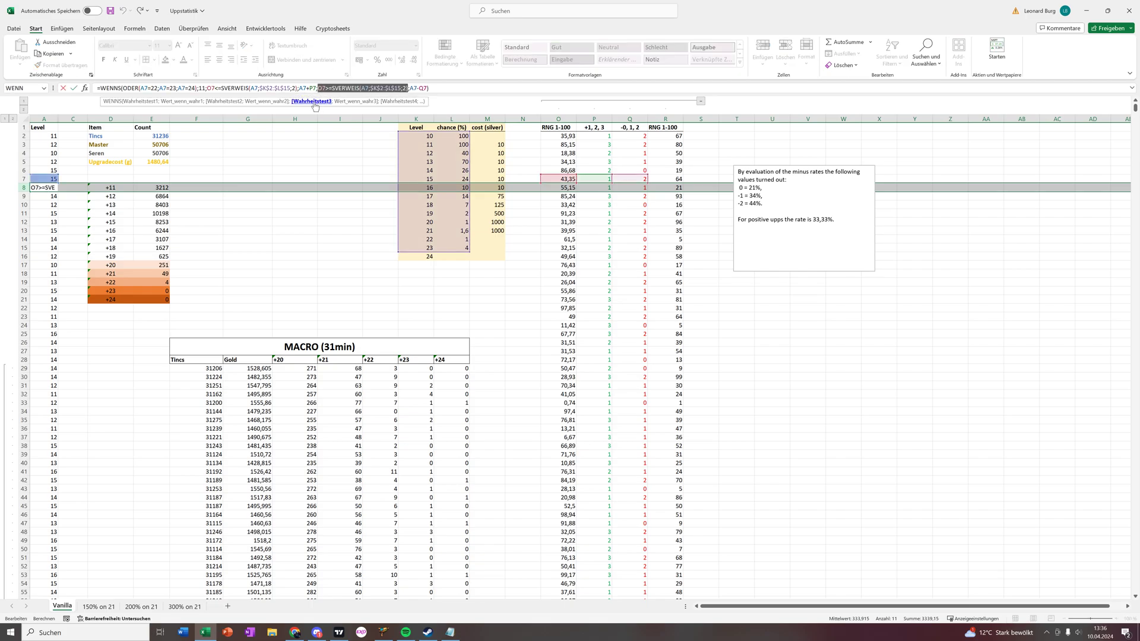
left_click(355, 101)
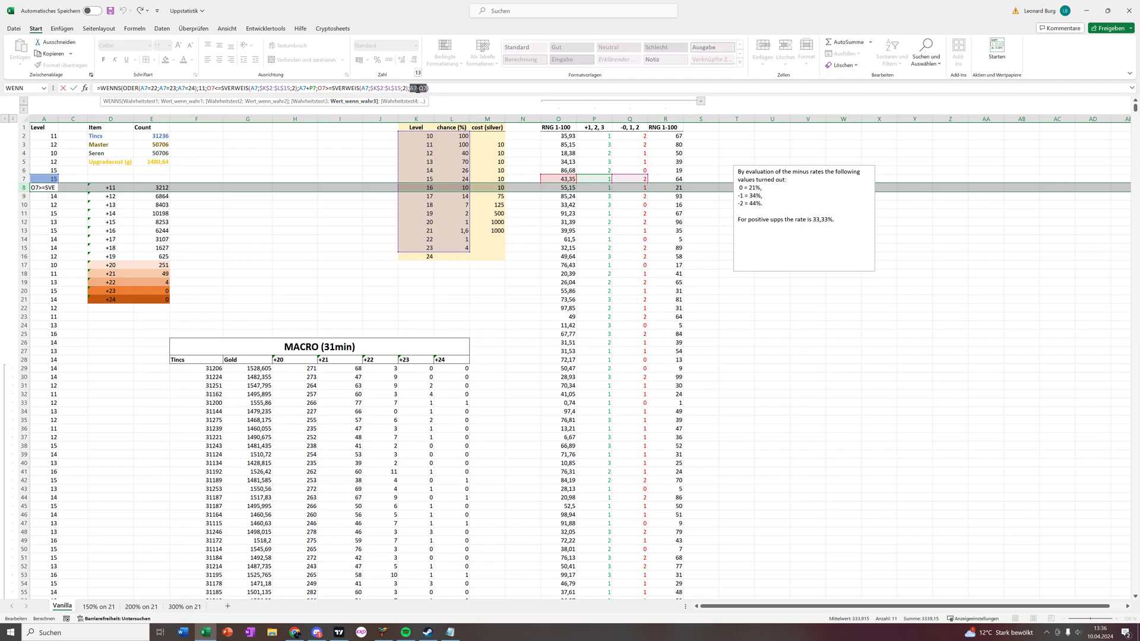
double_click(306, 88)
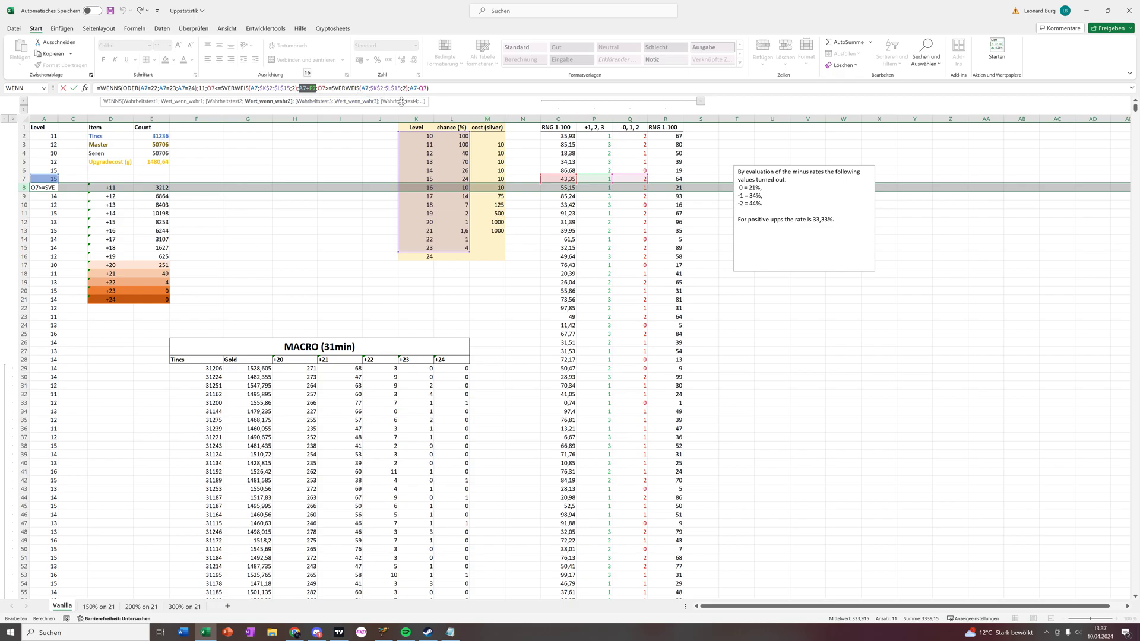
left_click(356, 101)
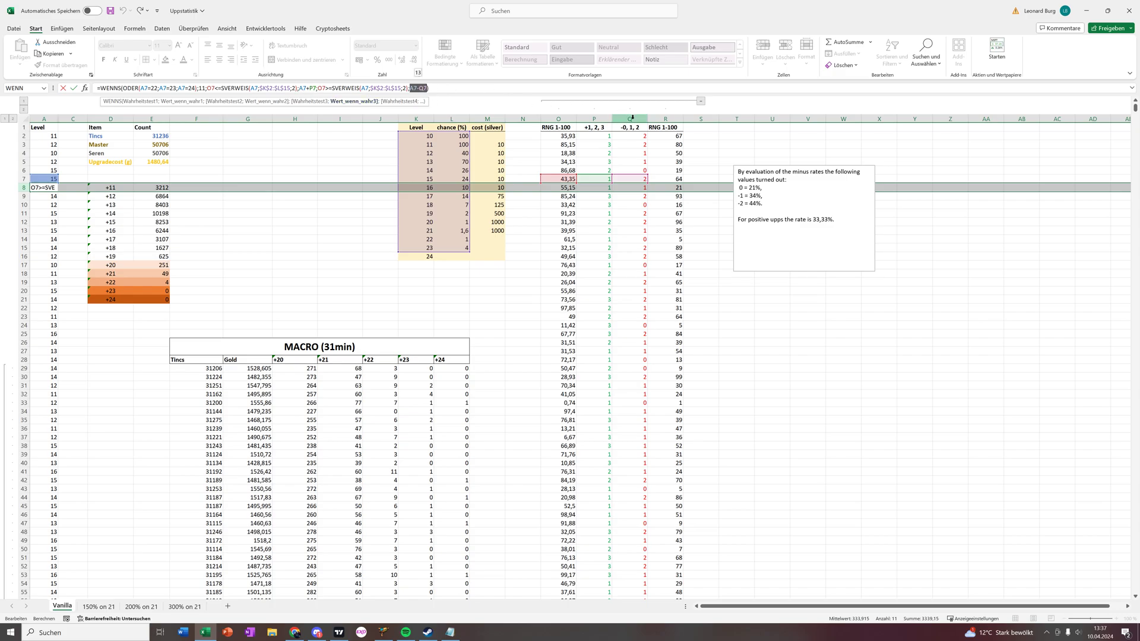
key("ctrl+Return")
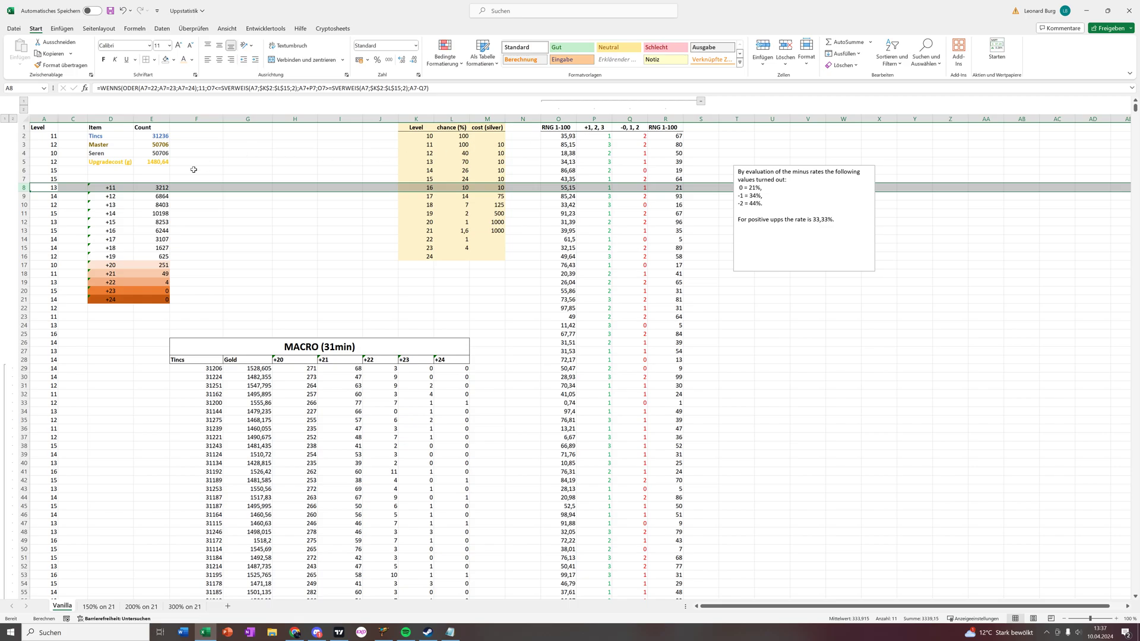
left_click(49, 136)
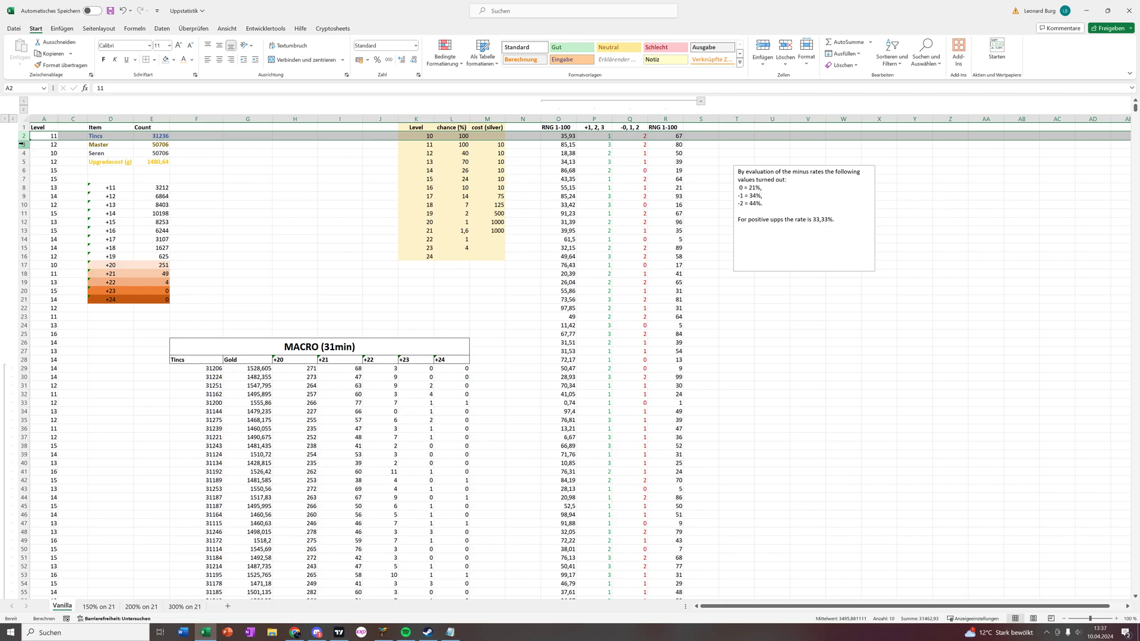
left_click(46, 143)
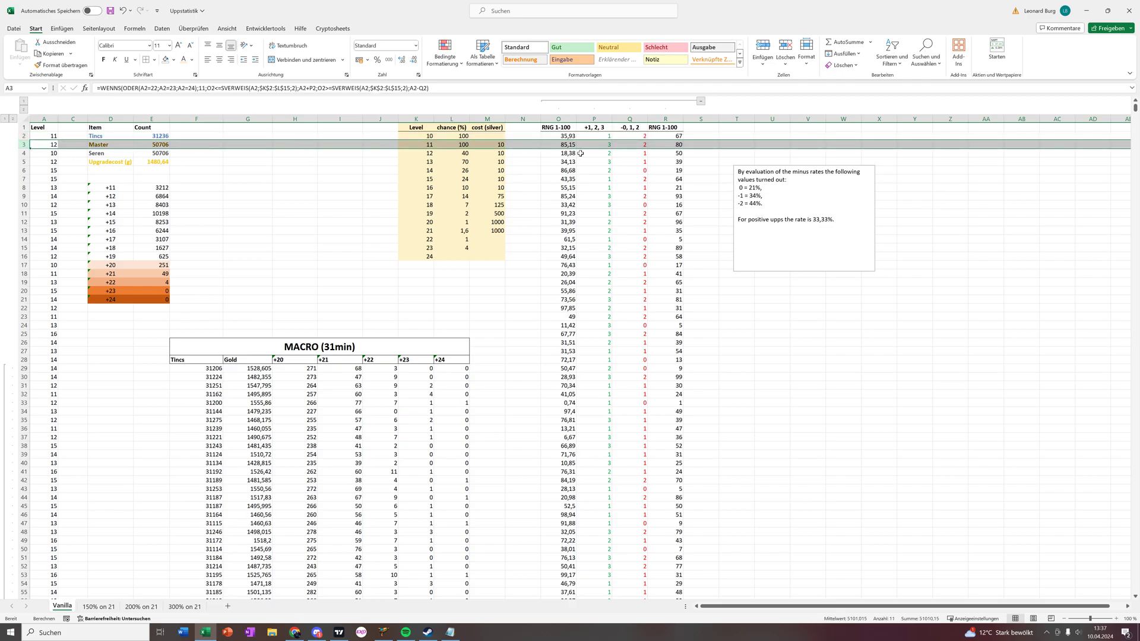
left_click(22, 153)
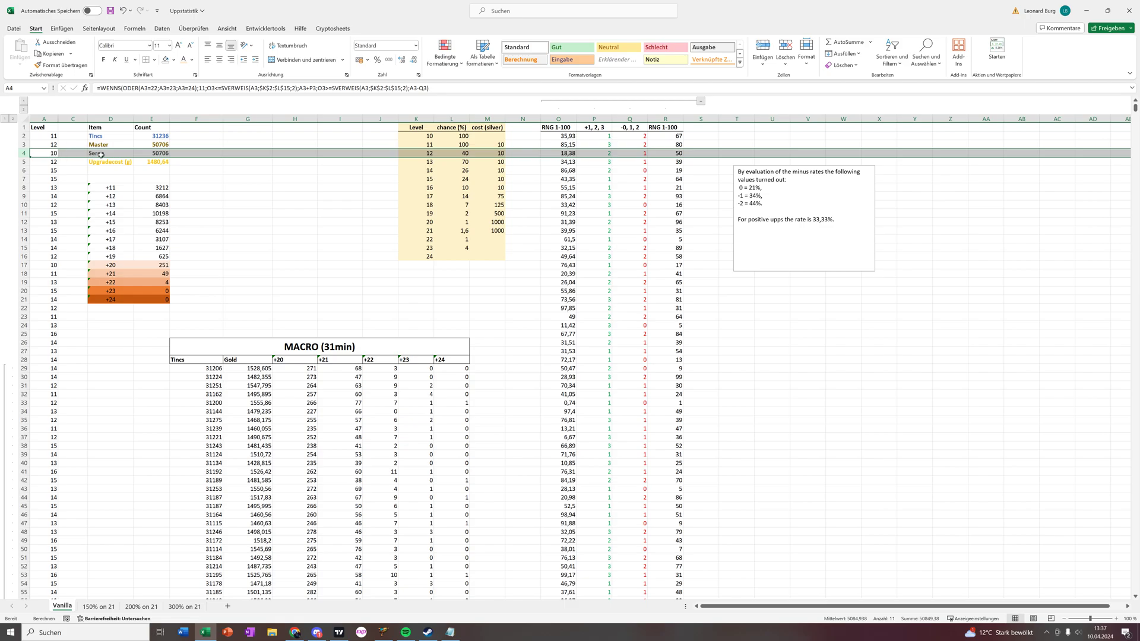
left_click(23, 161)
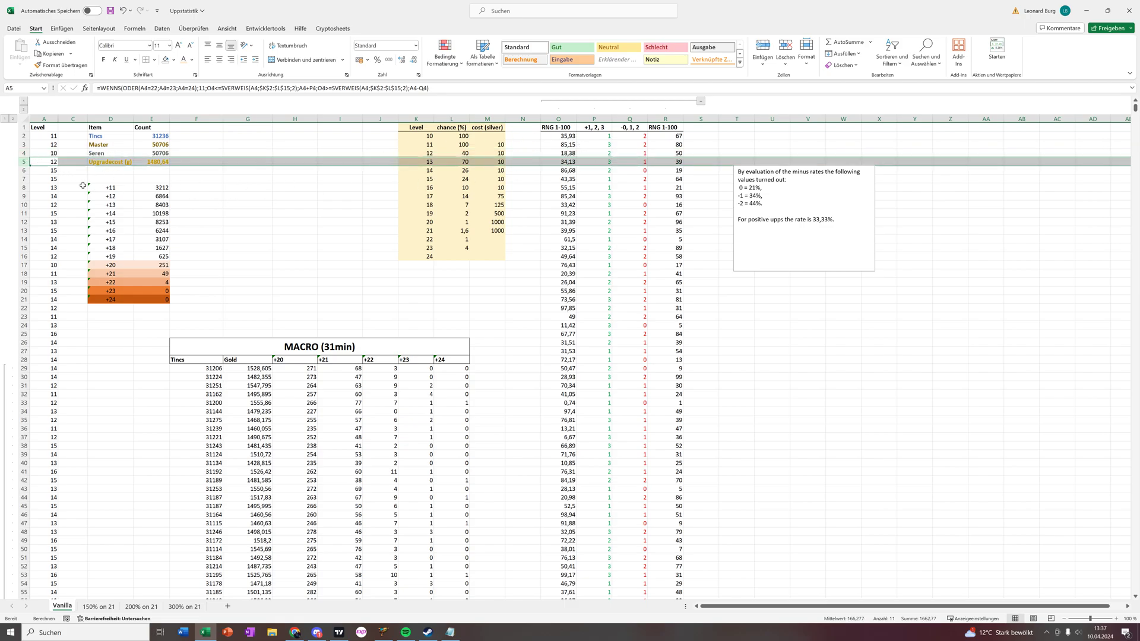
left_click(23, 170)
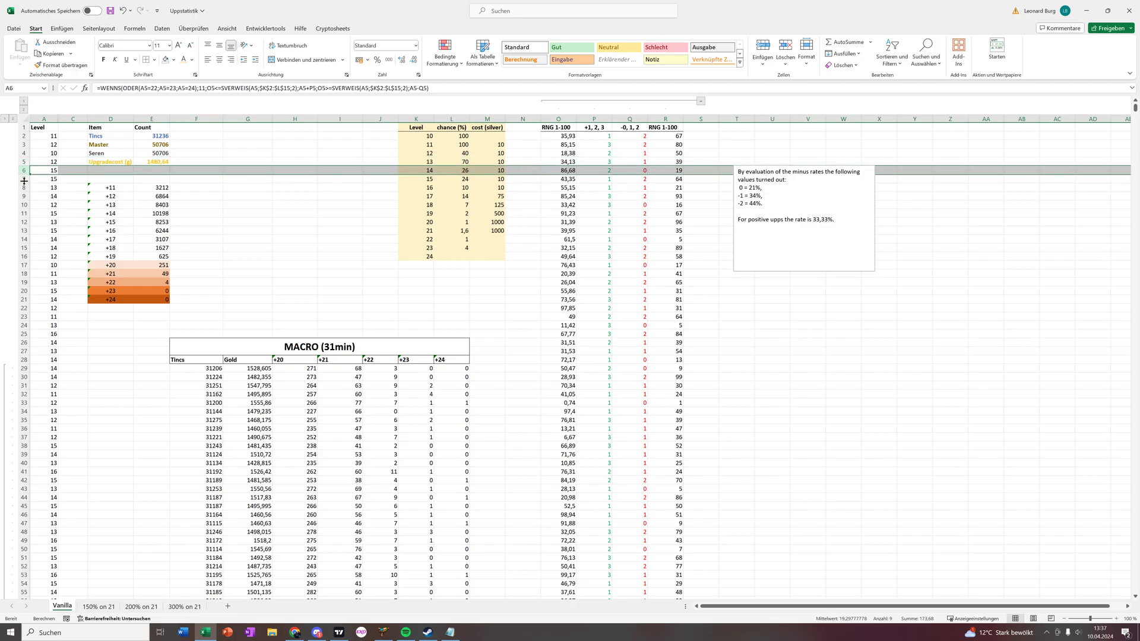
left_click(24, 180)
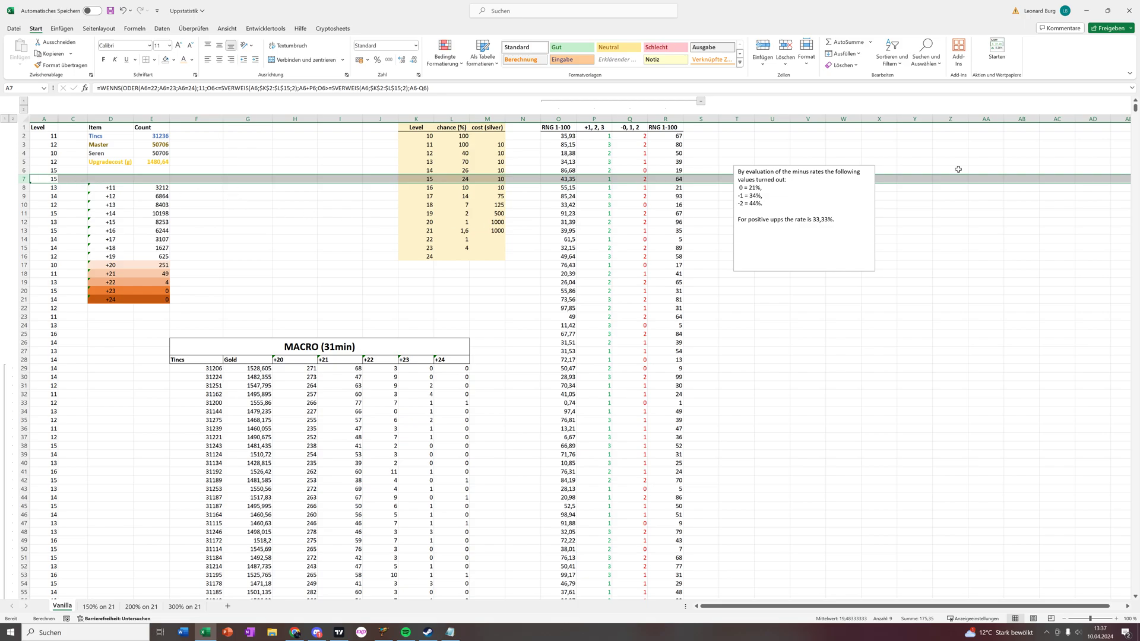
left_click_drag(1135, 109, 1135, 204)
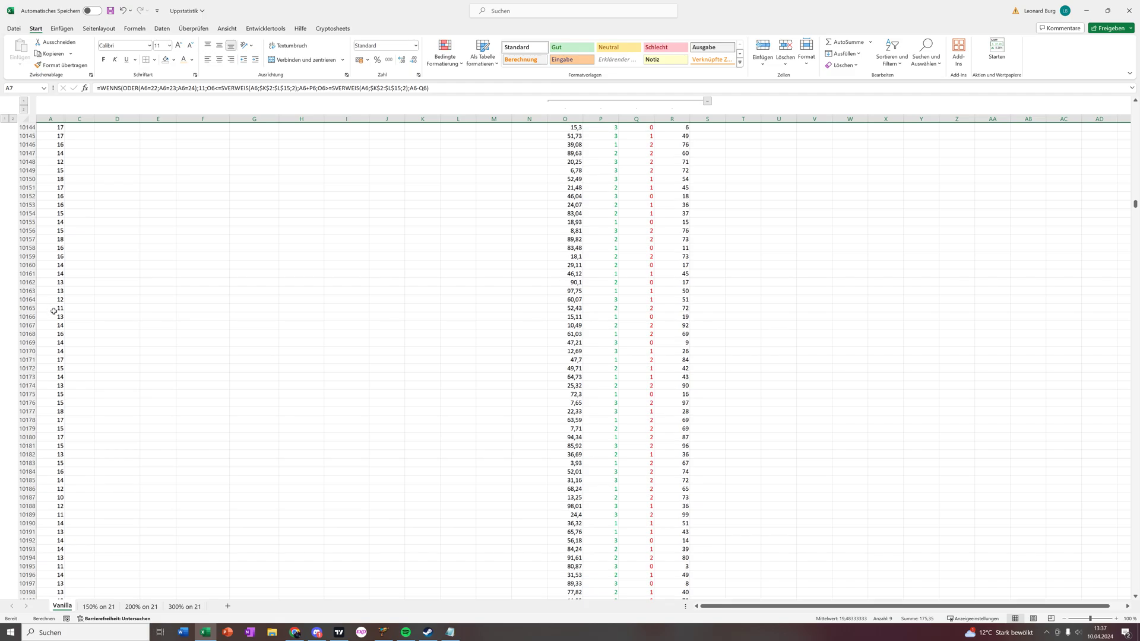
scroll(52, 454, "down", 10)
scroll(51, 447, "down", 16)
scroll(47, 454, "down", 16)
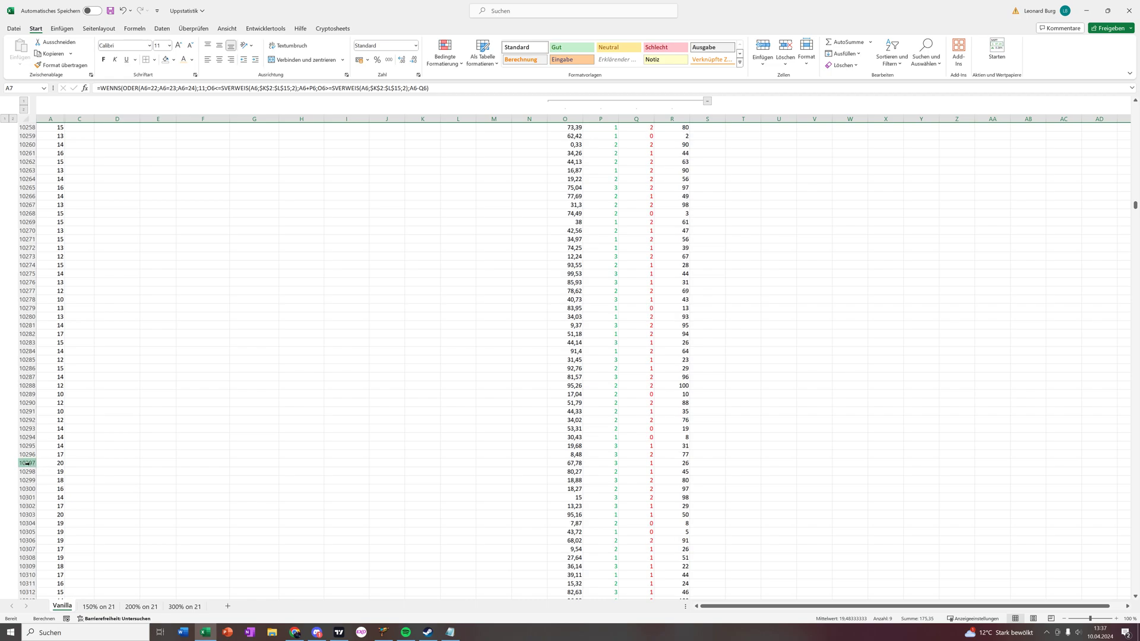
left_click(27, 463)
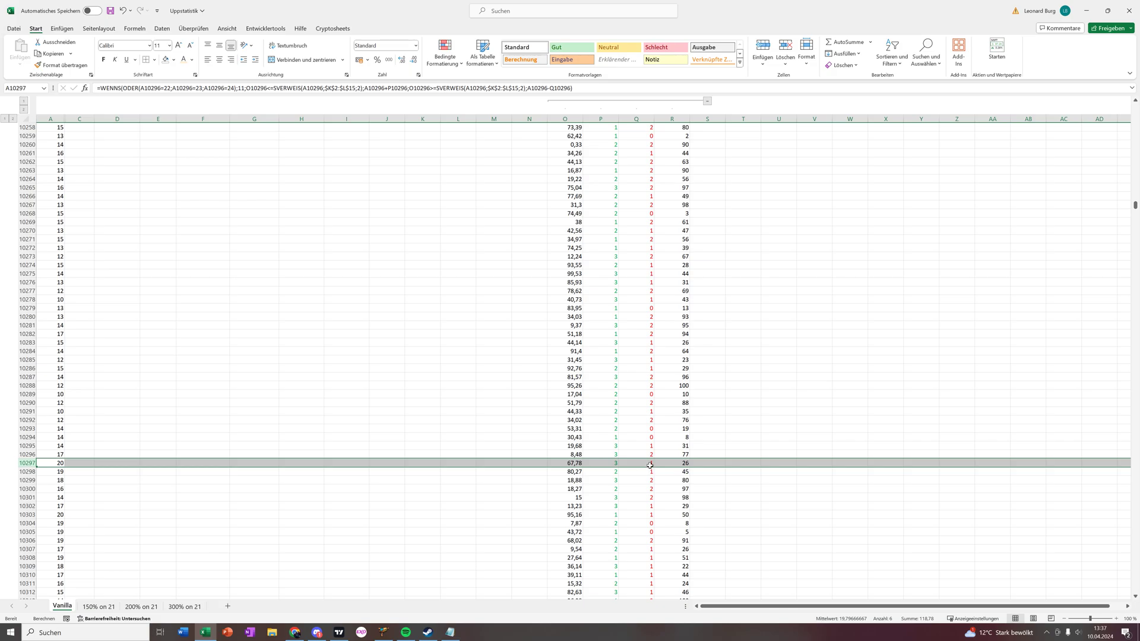
left_click(27, 472)
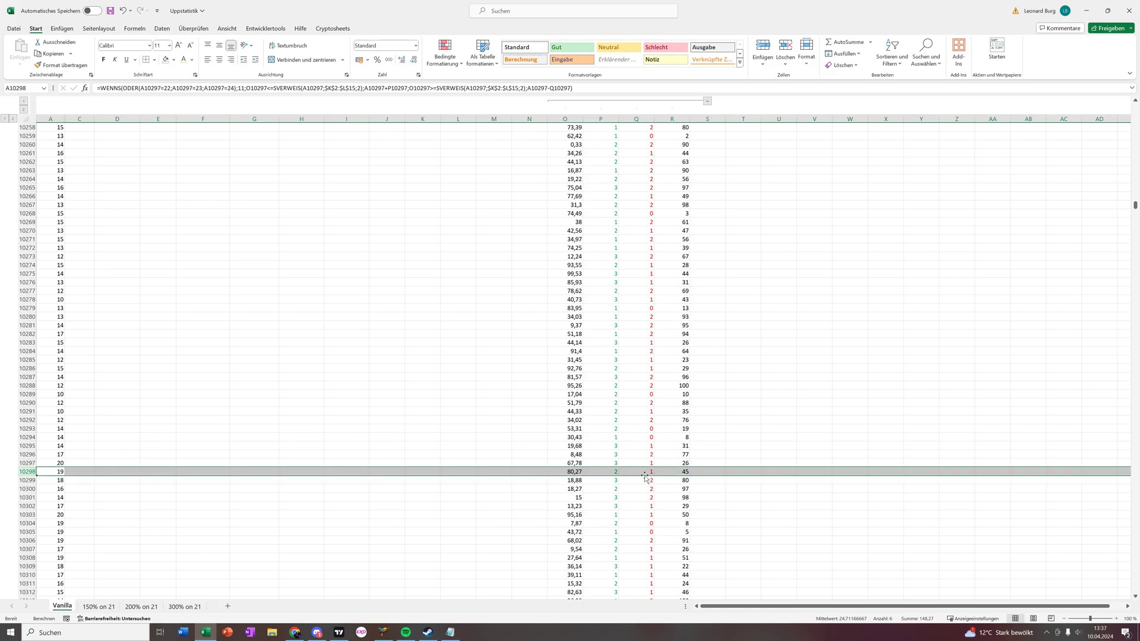
left_click(31, 480)
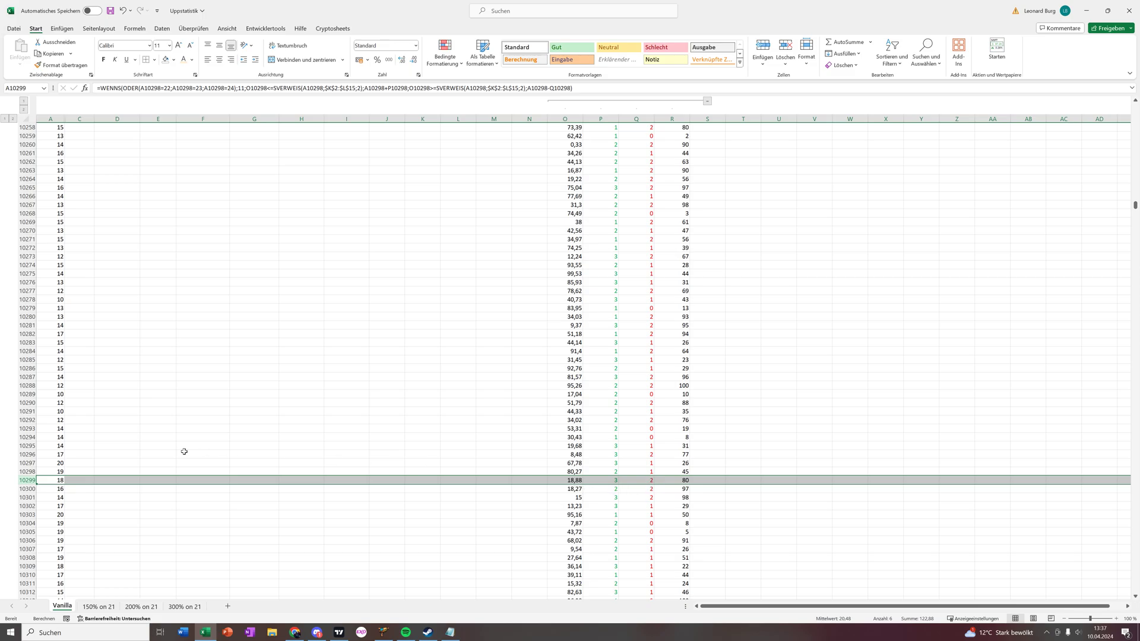
left_click(28, 489)
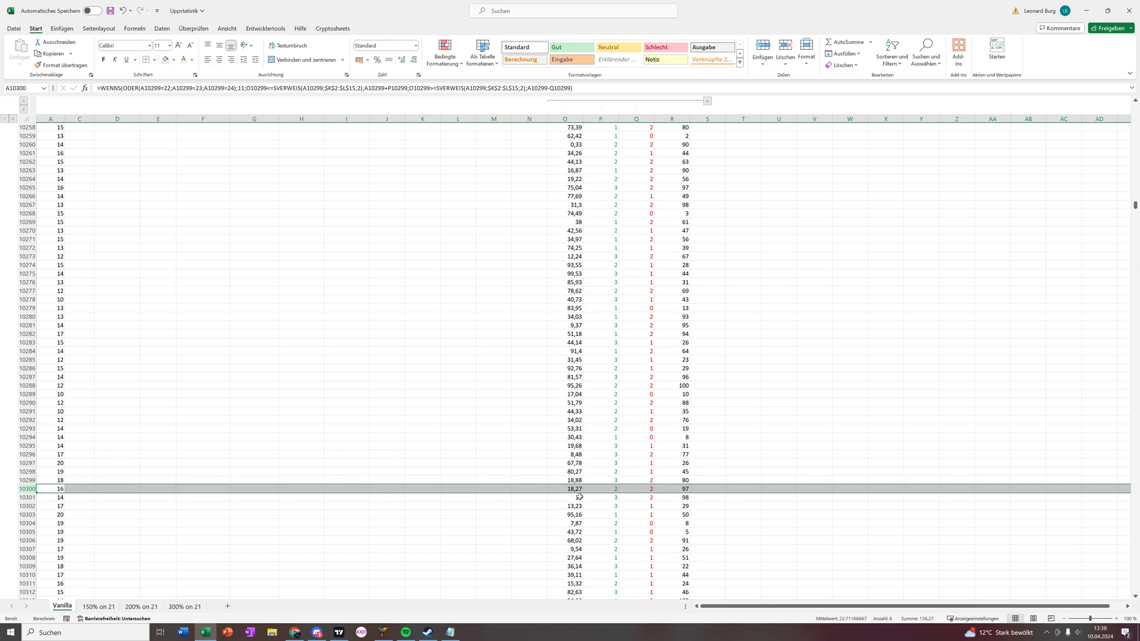
left_click(27, 498)
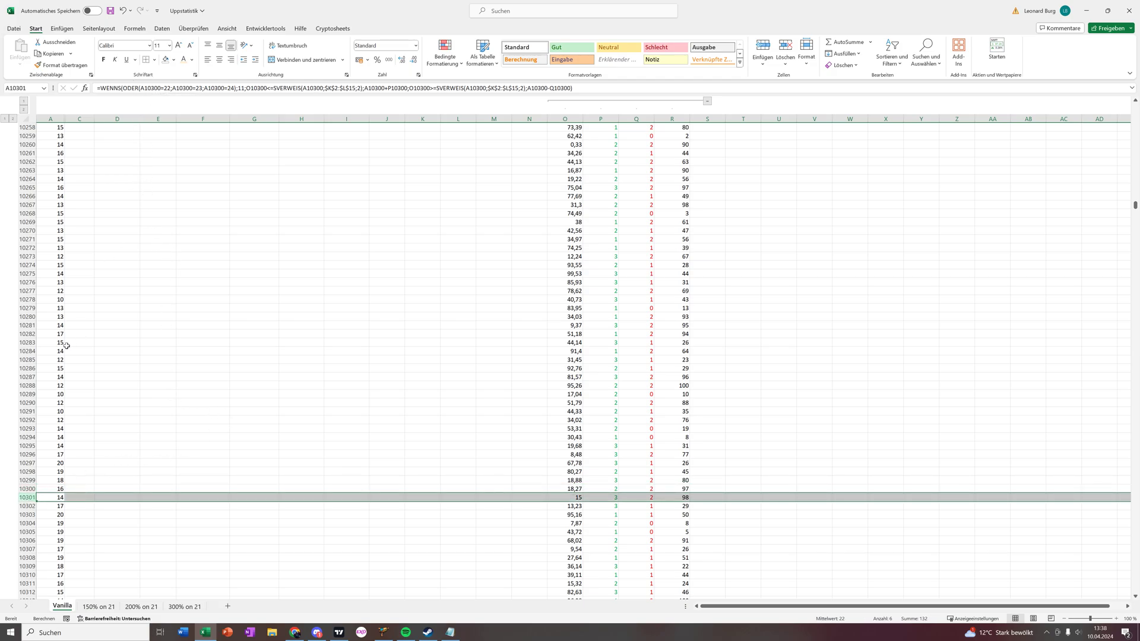
scroll(66, 347, "down", 6)
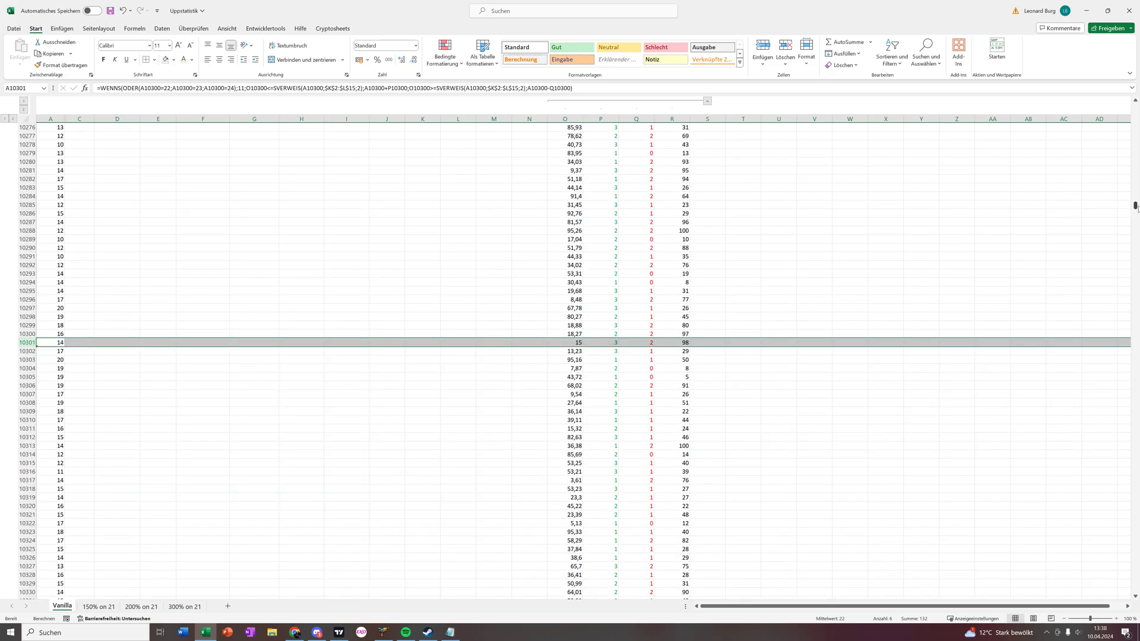
left_click_drag(1135, 206, 1135, 355)
scroll(242, 314, "up", 7)
scroll(221, 321, "up", 20)
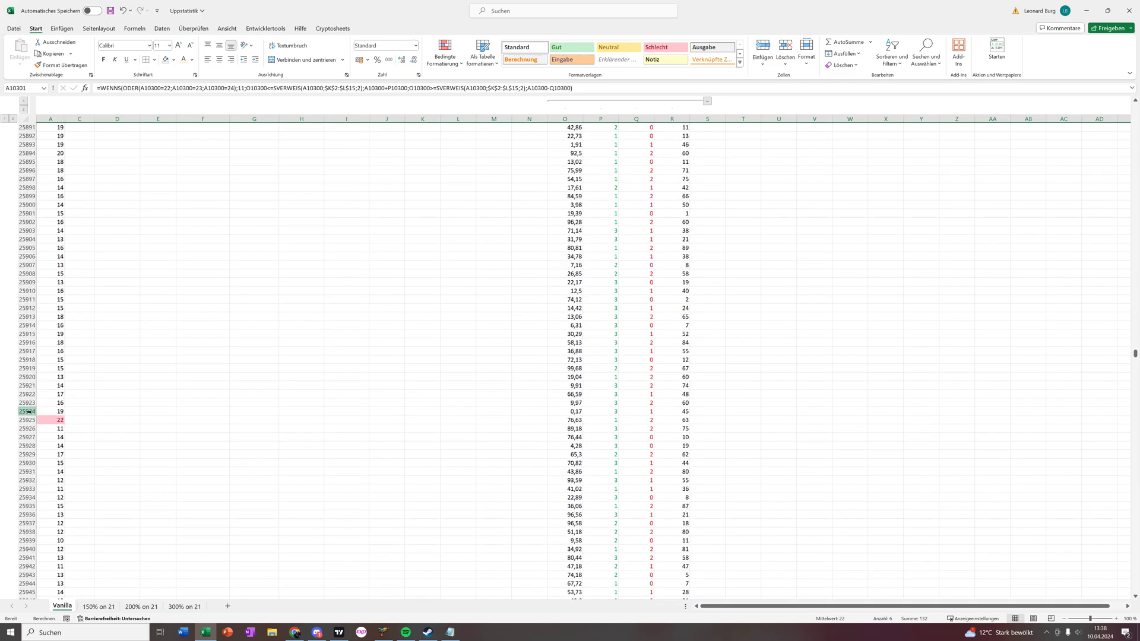
left_click(28, 411)
left_click(31, 423)
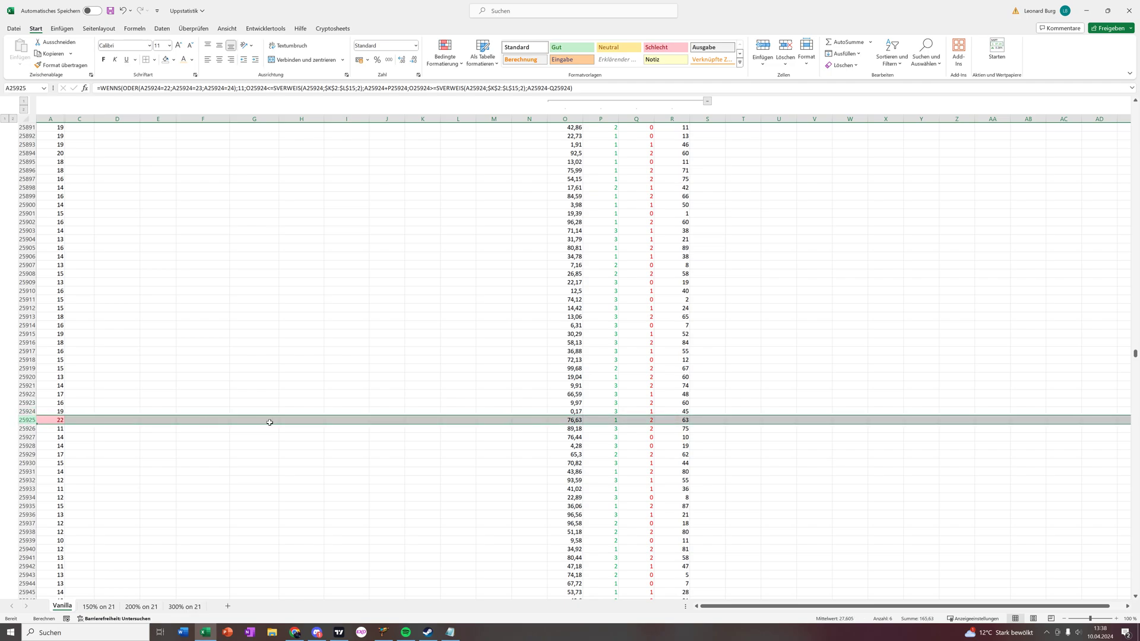
left_click(27, 429)
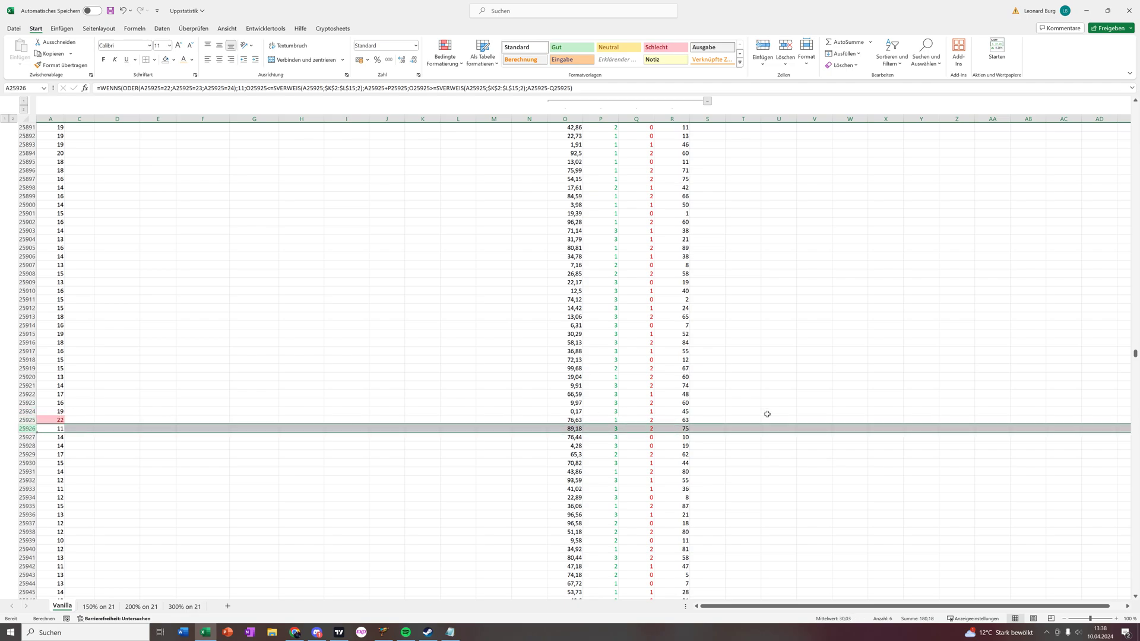
Step: Return to the top of the sheet and unhide column B between columns A and C
left_click_drag(1135, 354, 1068, 117)
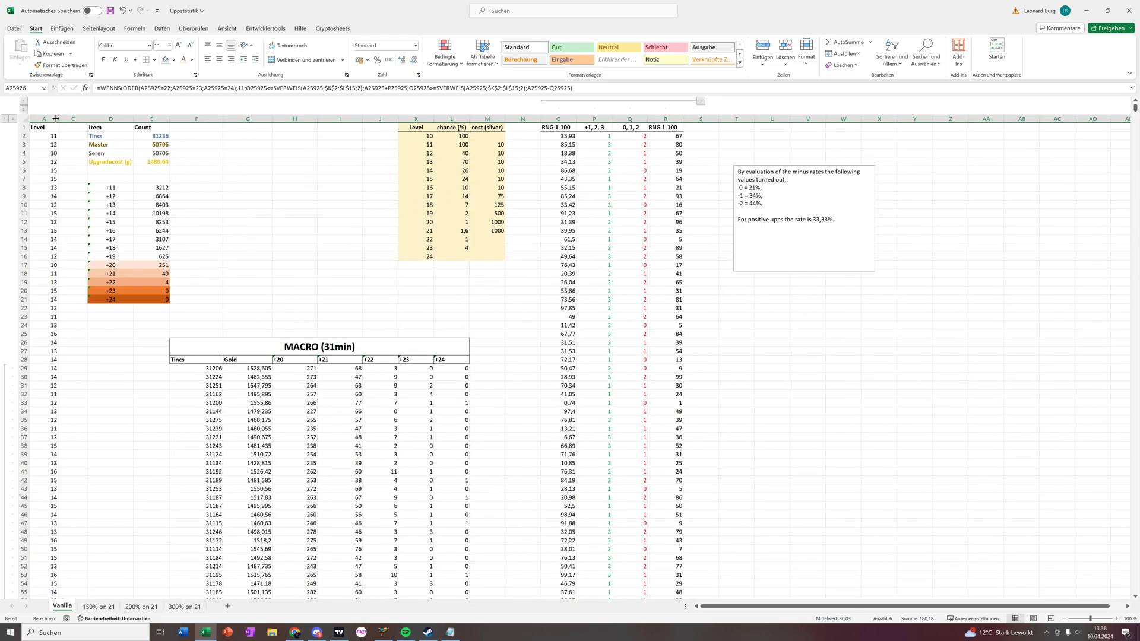
left_click_drag(109, 136, 181, 160)
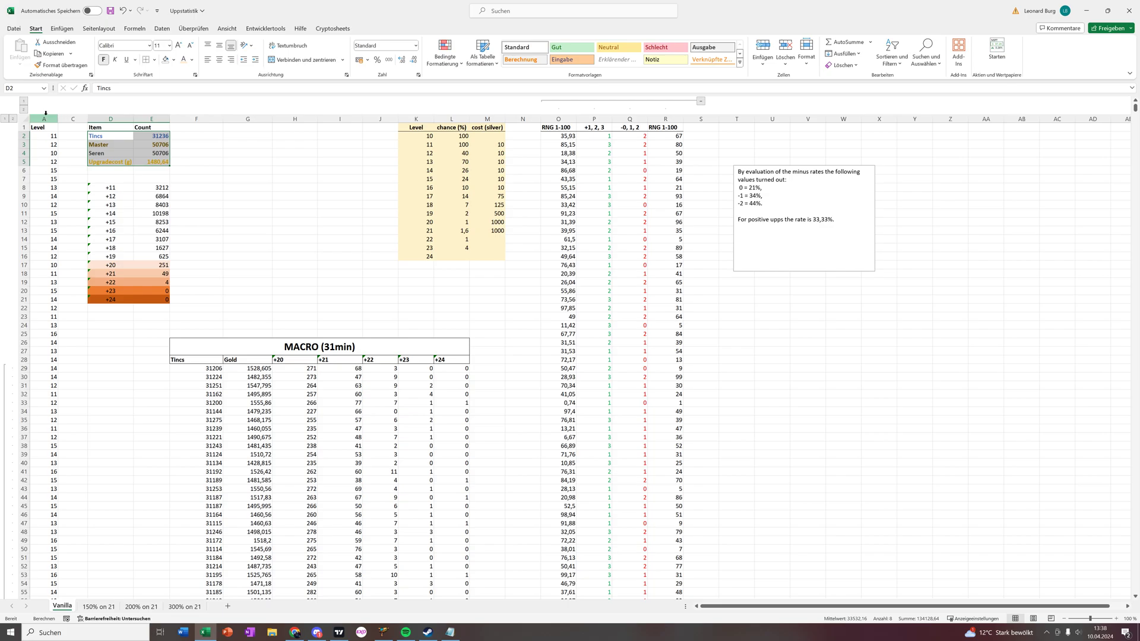
left_click_drag(44, 118, 105, 124)
left_click(124, 134)
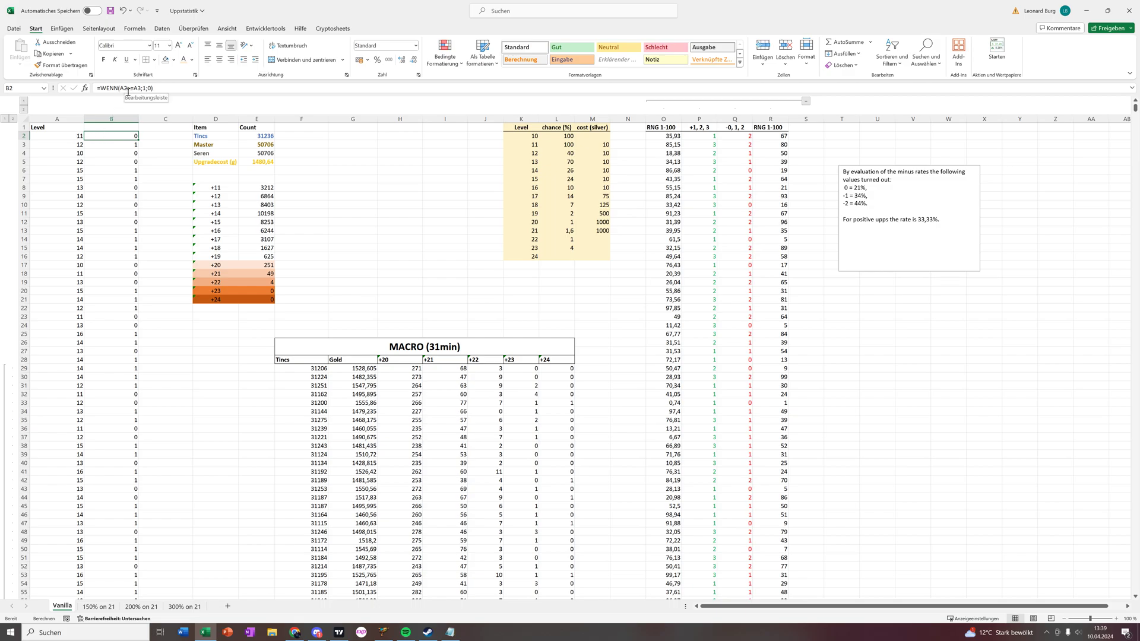
Step: Check the WENN(A2>A3;1;0) flags in B2, B3 and B6, then hide column B again
left_click(75, 145)
left_click(76, 136)
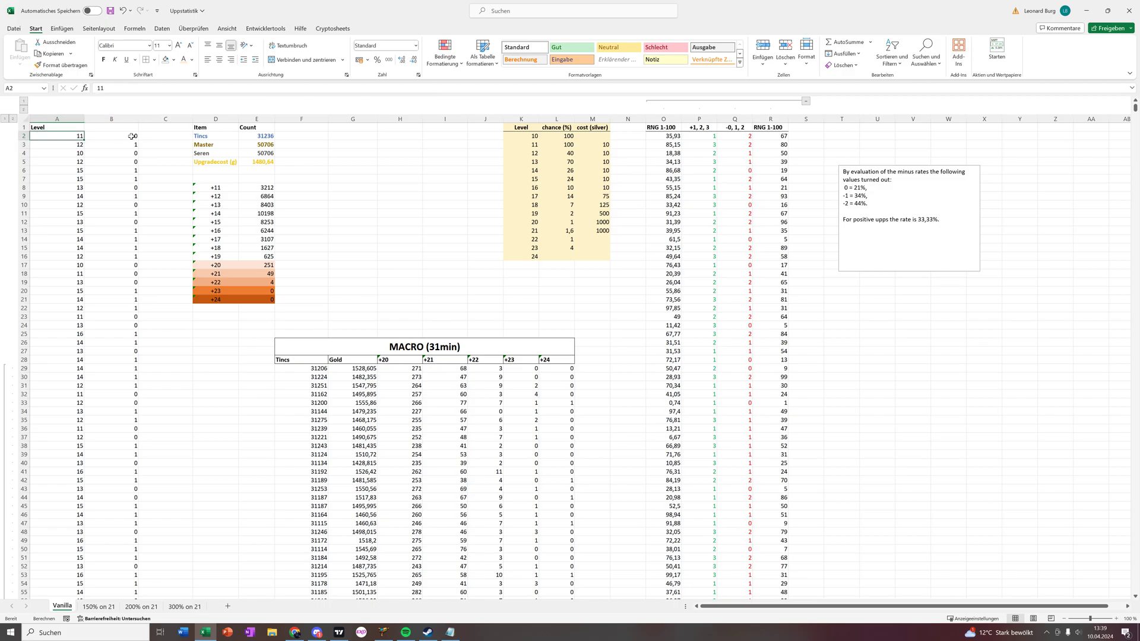
left_click(131, 137)
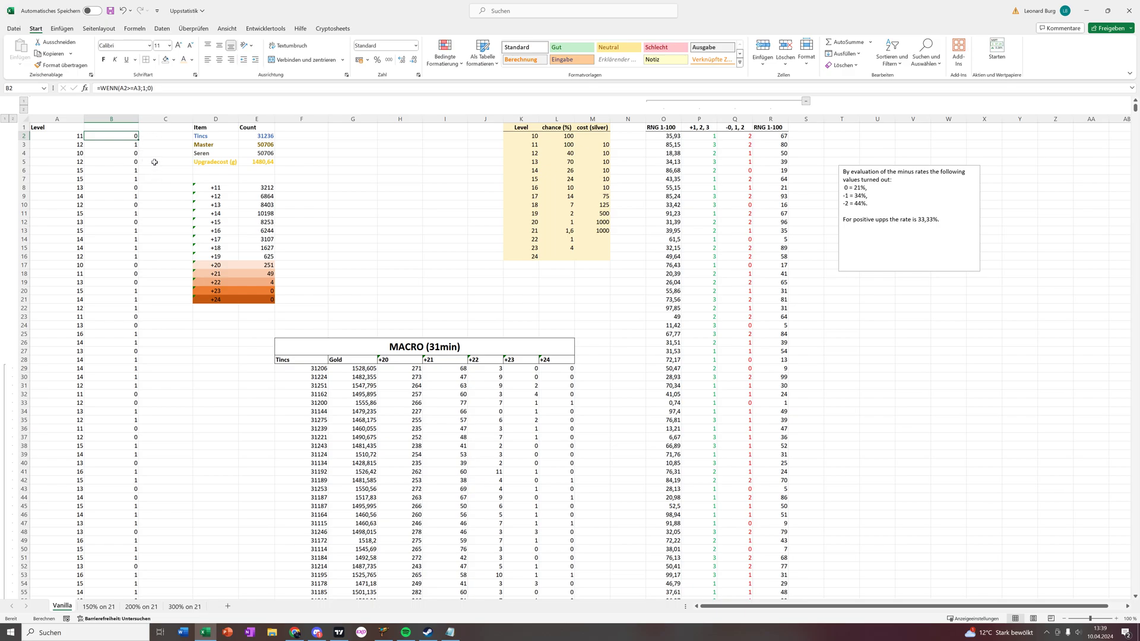
left_click(119, 145)
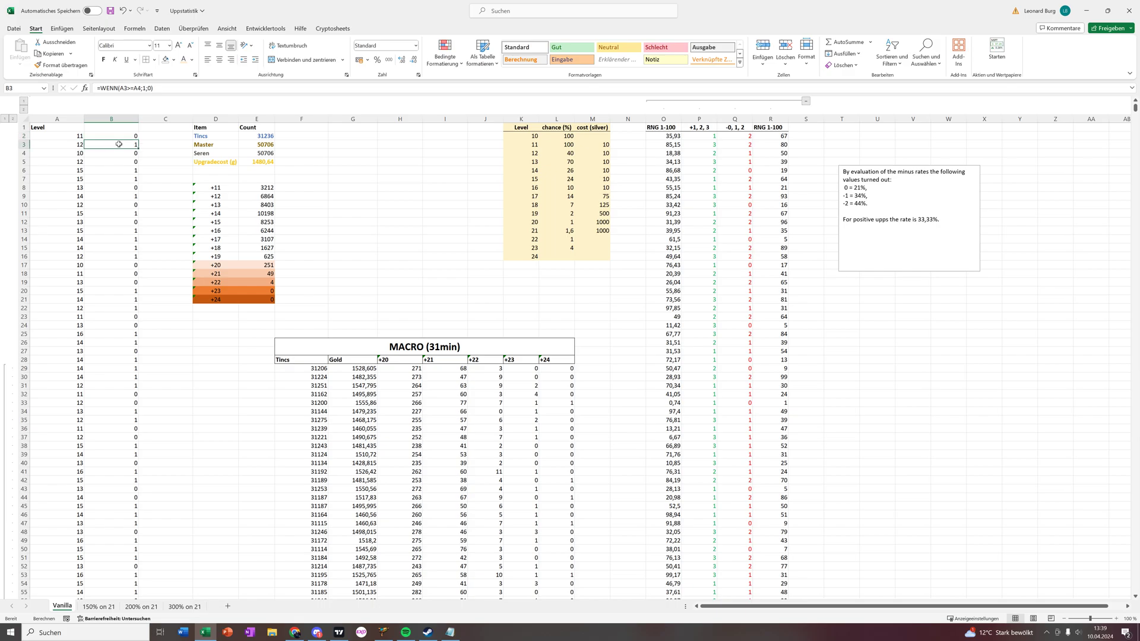
left_click(81, 170)
left_click(136, 171)
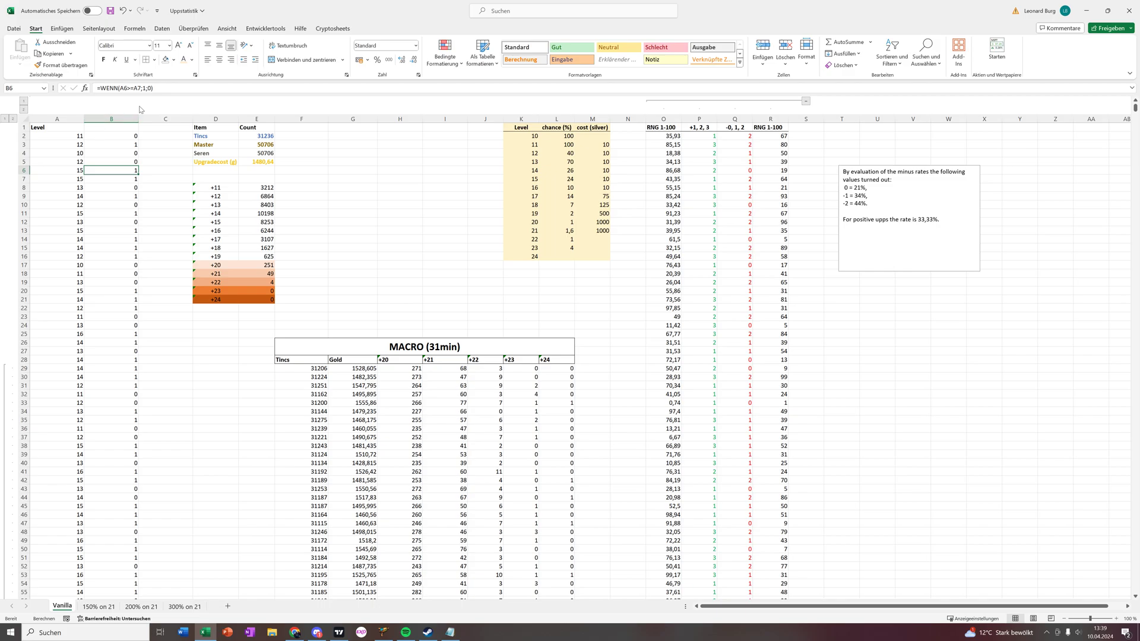
left_click_drag(139, 118, 85, 116)
key("ctrl+z")
key("ctrl+y")
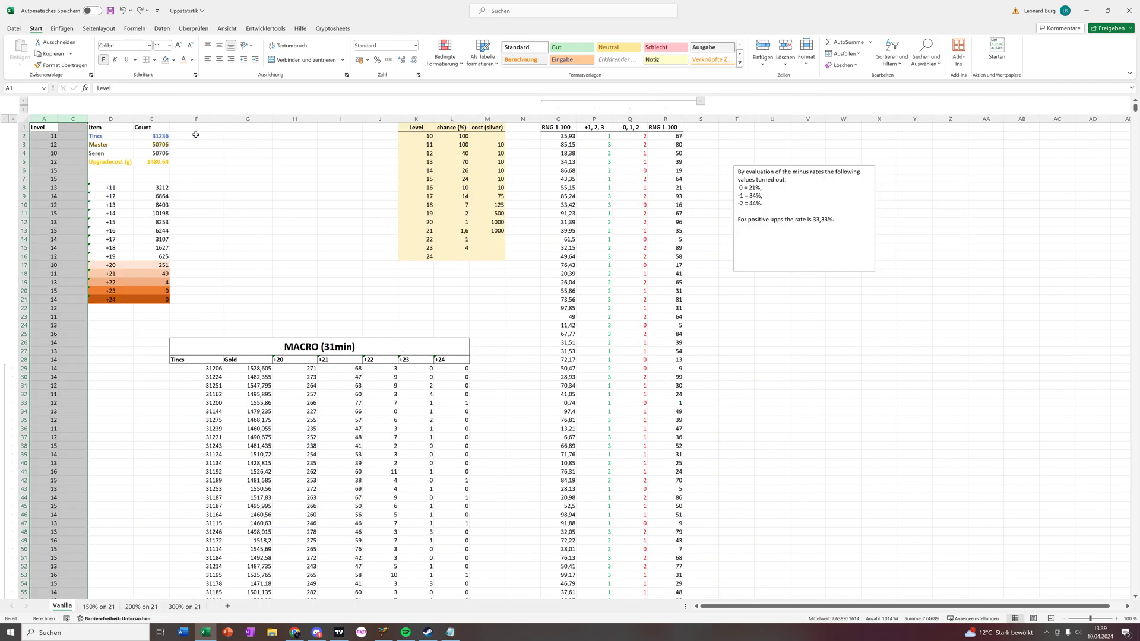
left_click(218, 153)
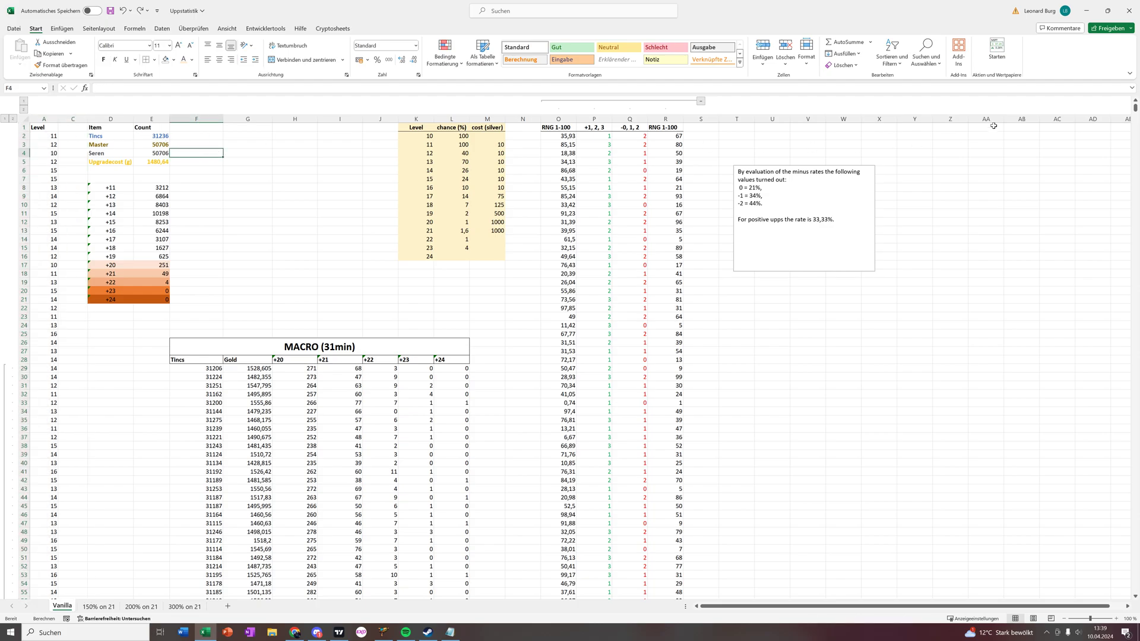
left_click_drag(1135, 110, 1112, 596)
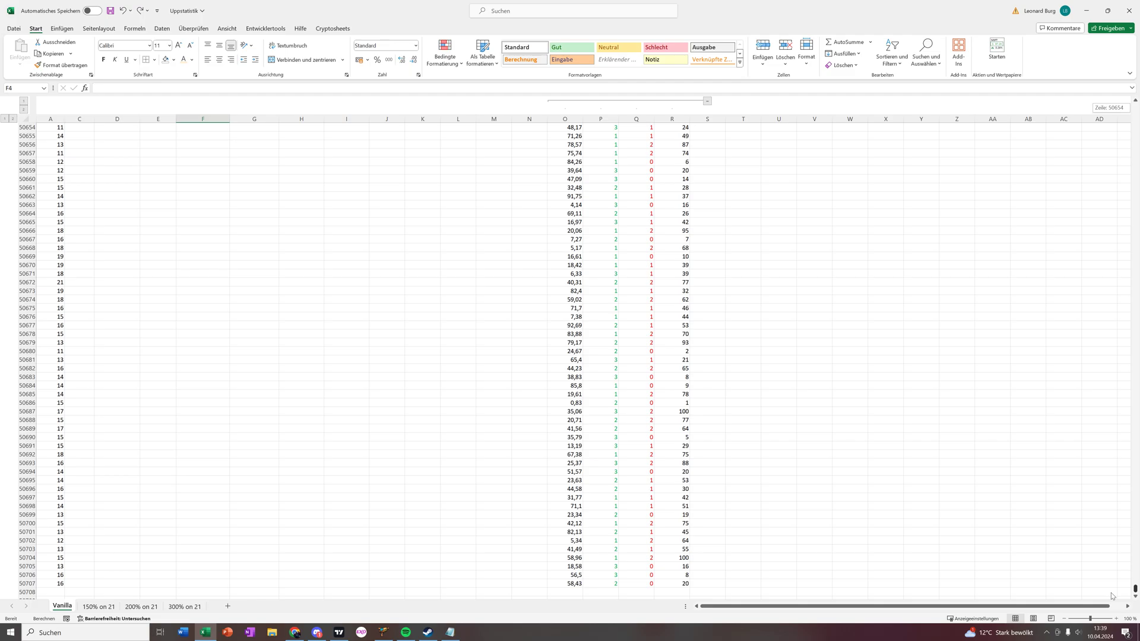
left_click_drag(1111, 591, 1095, 107)
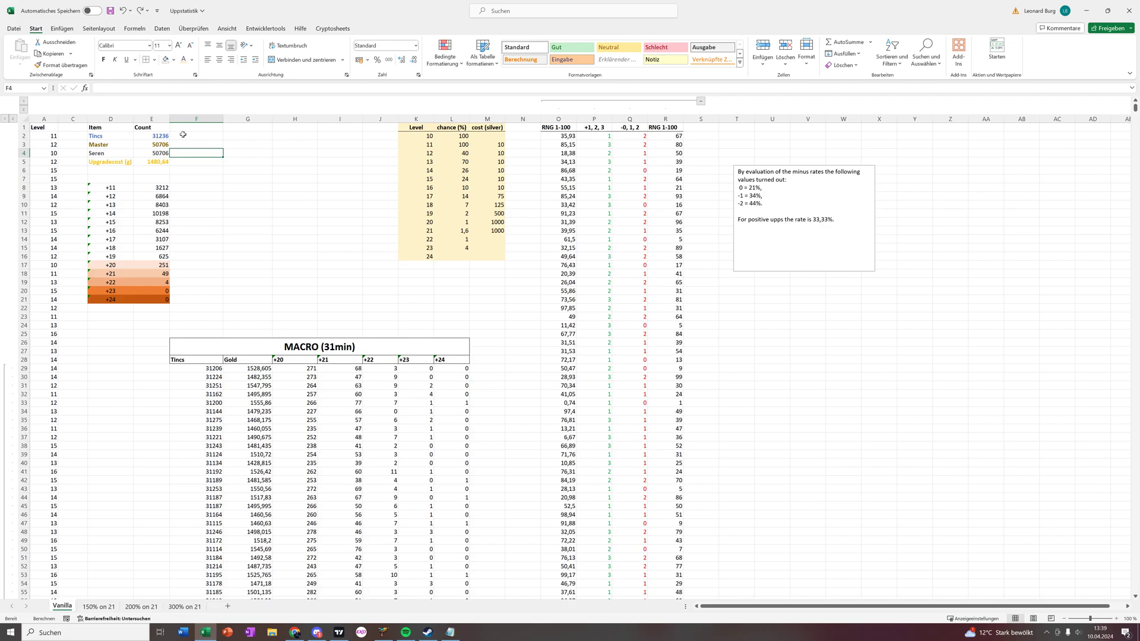
left_click_drag(152, 145, 156, 153)
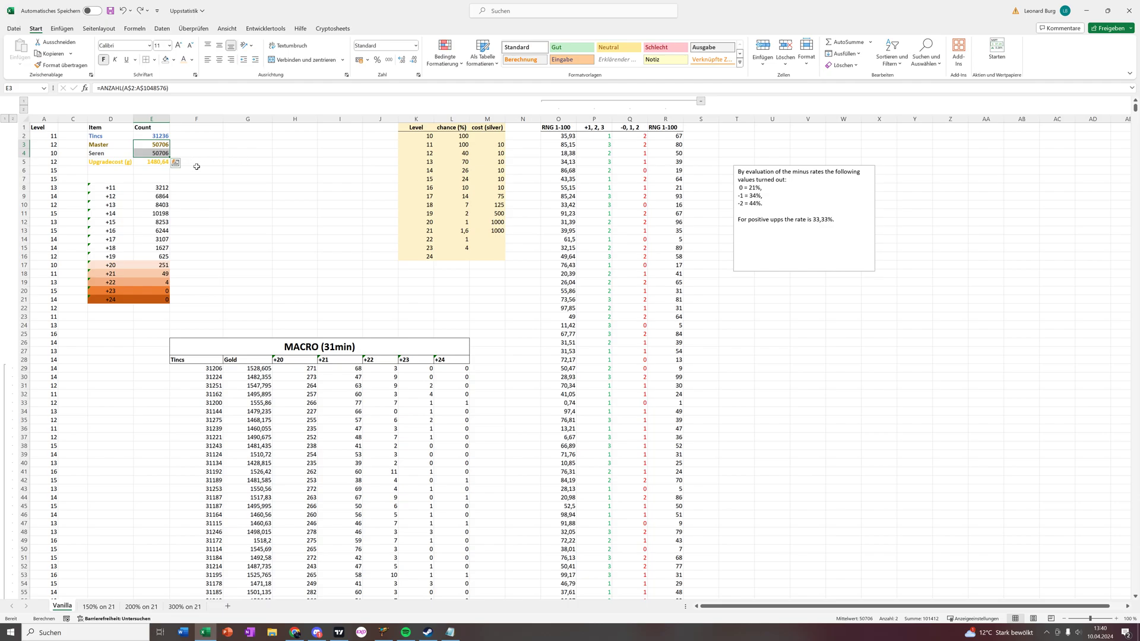
left_click(148, 163)
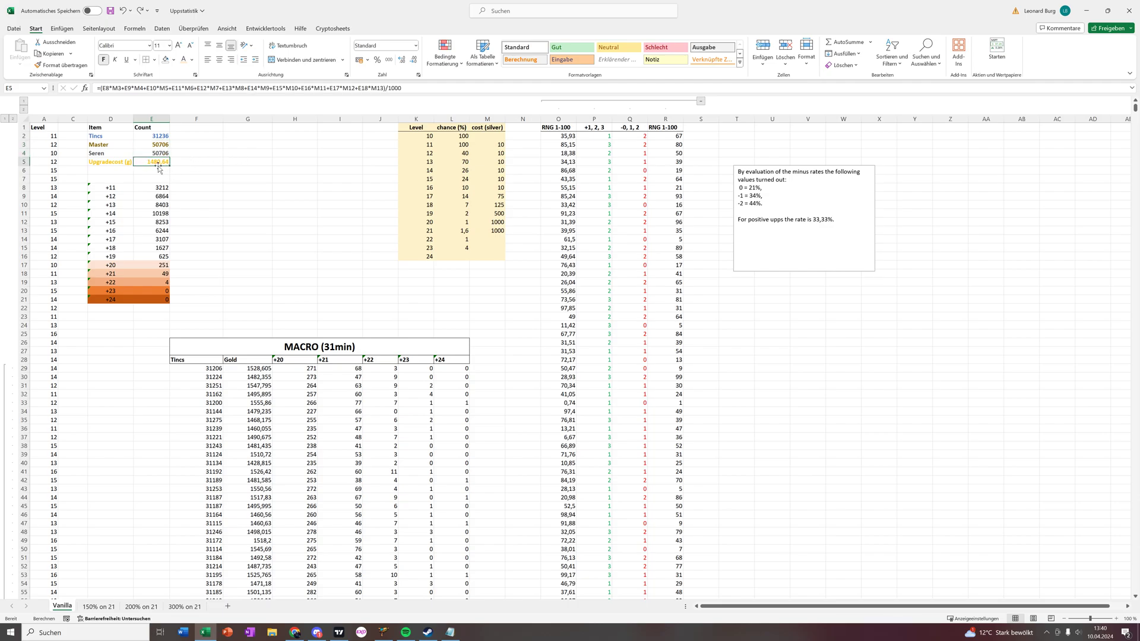
double_click(148, 164)
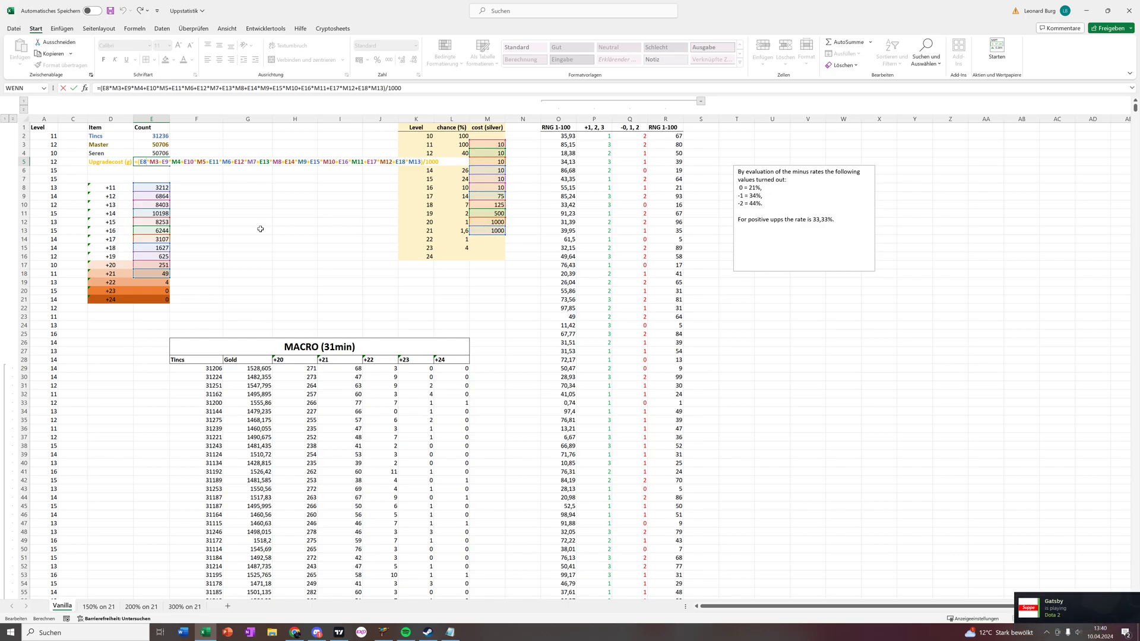
key("Escape")
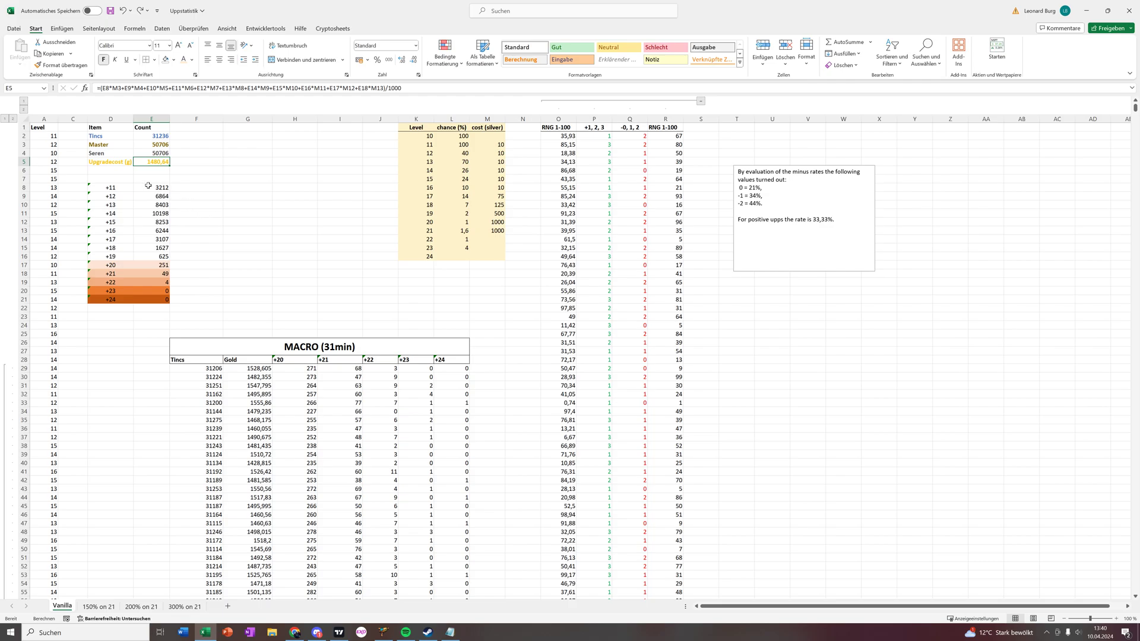
left_click_drag(149, 186, 155, 295)
left_click_drag(155, 295, 155, 296)
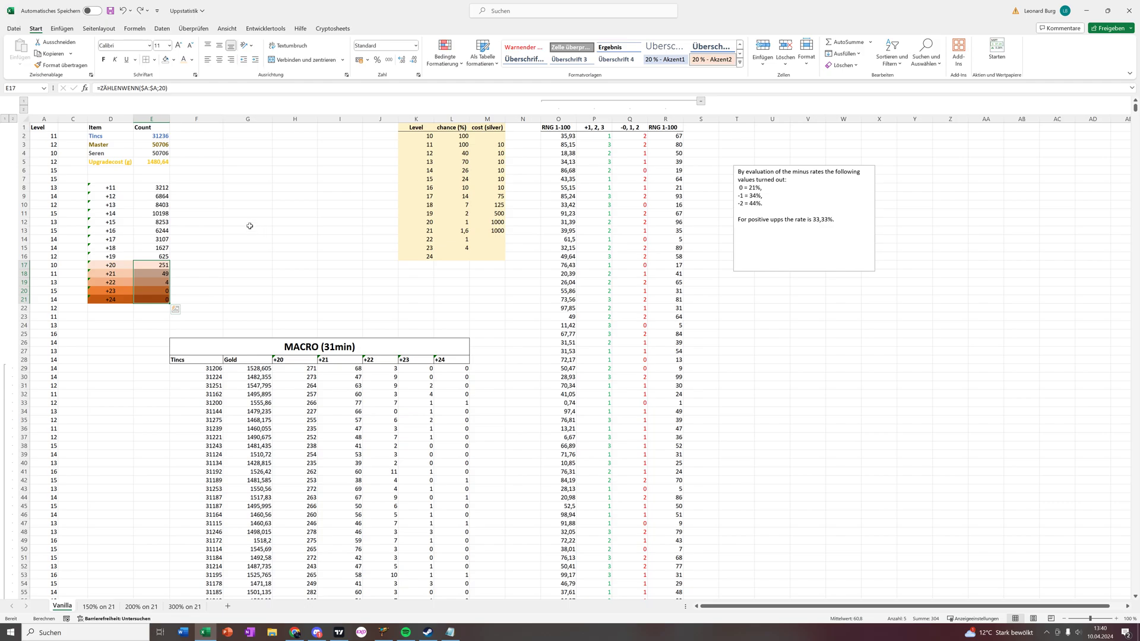
Step: Enter trial ratios =E2/E8 in F8 and =E2/E17 in F17
left_click(197, 188)
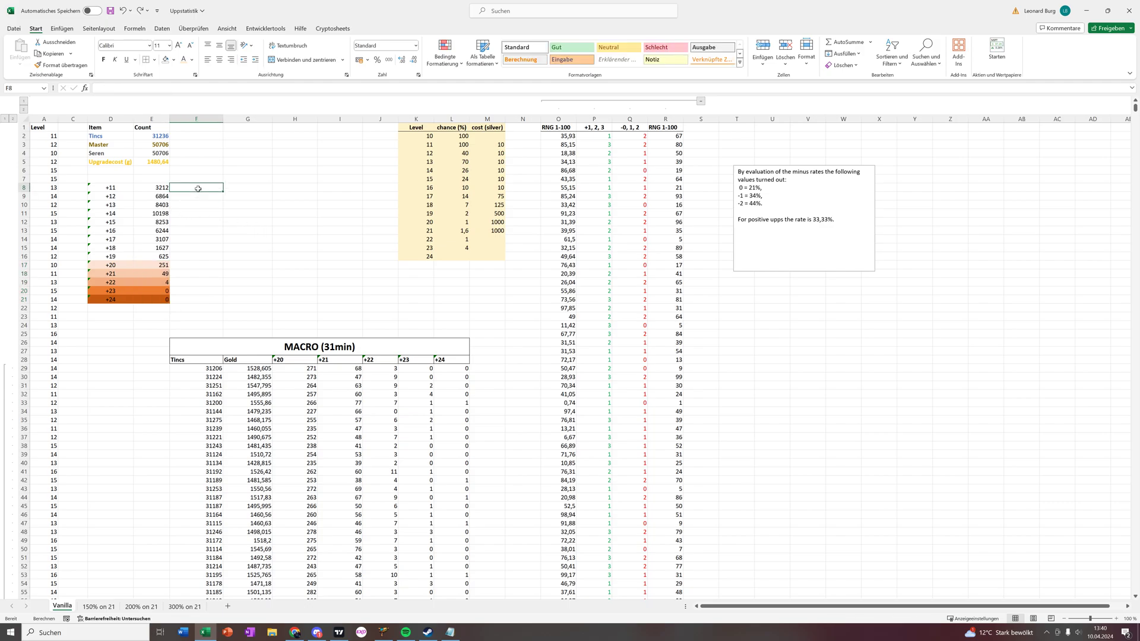
type("=")
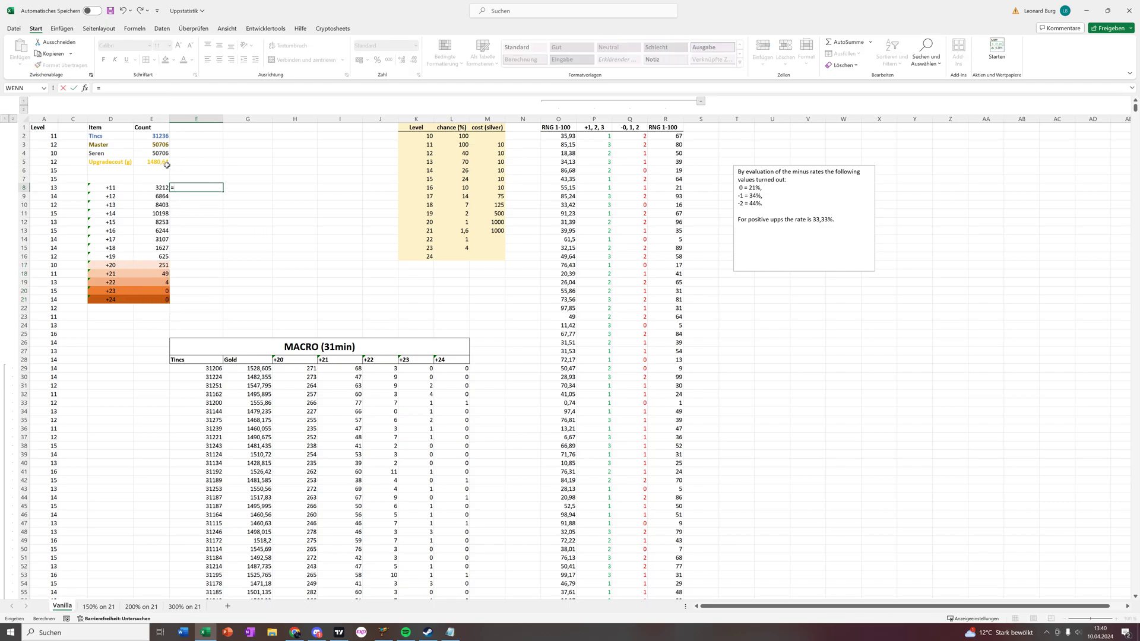
left_click(161, 137)
type("/")
left_click(164, 188)
key("Return")
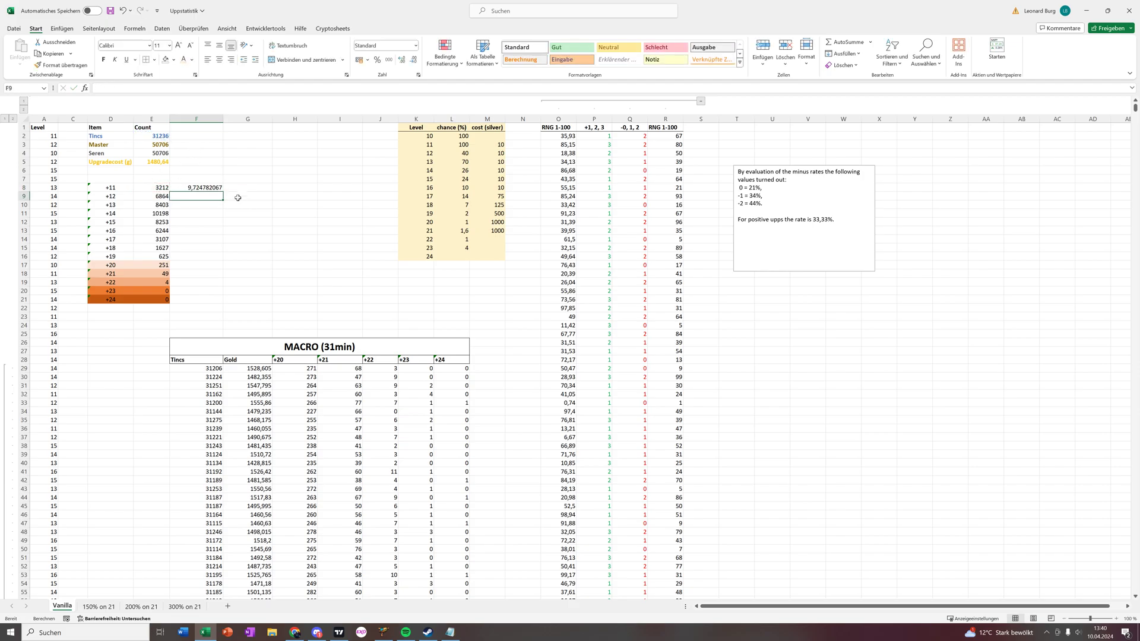
left_click(193, 265)
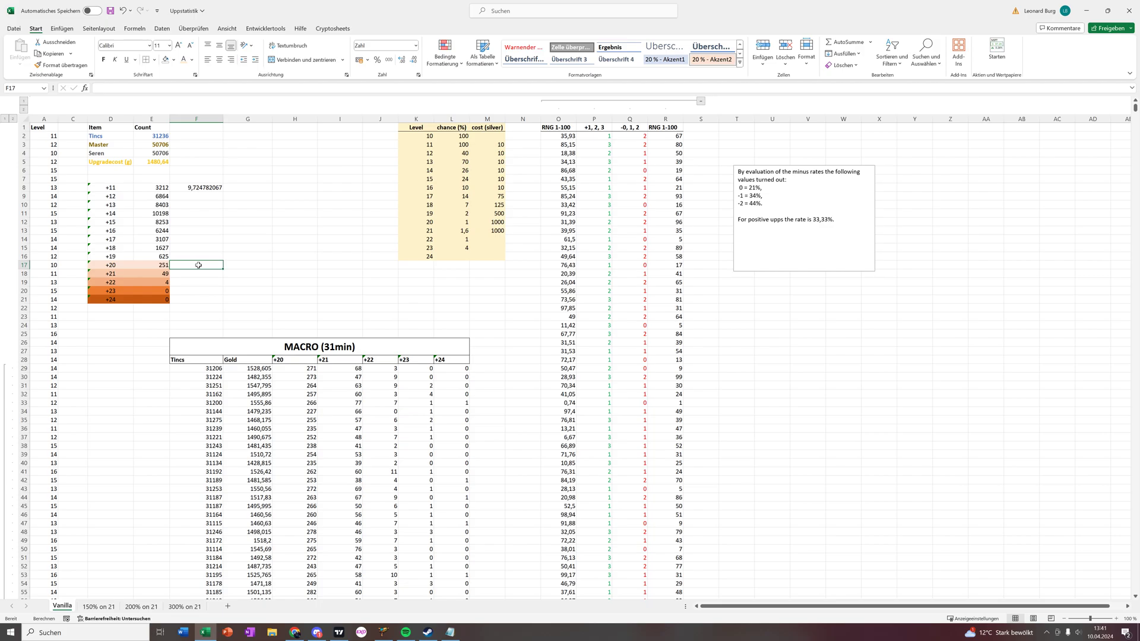
type("=")
left_click(159, 136)
type("/")
left_click(159, 265)
key("Return")
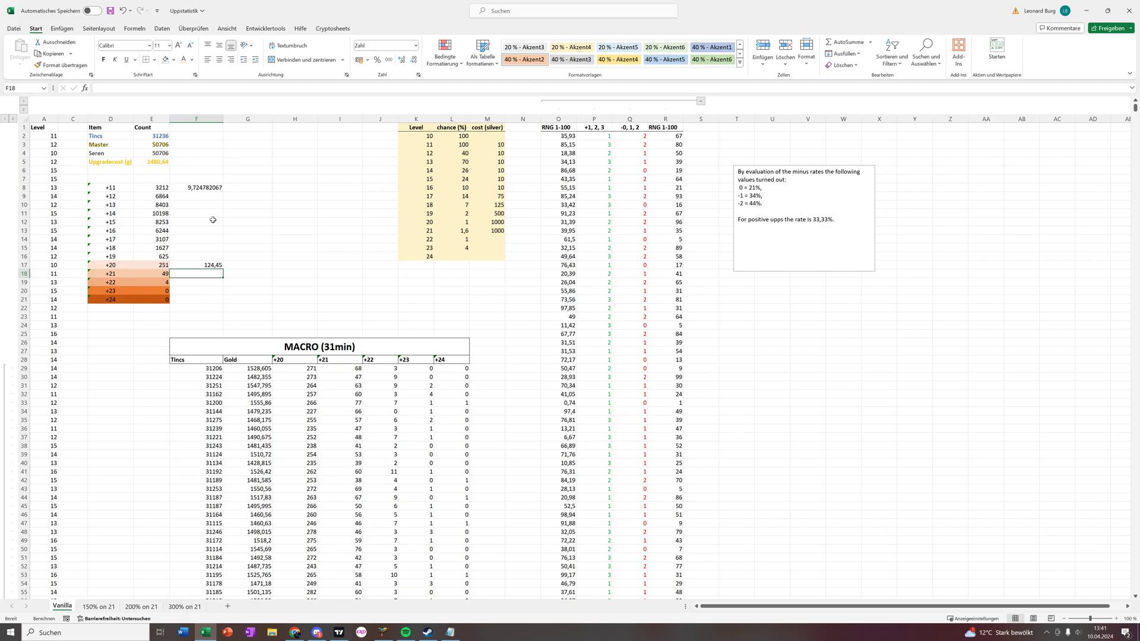
Step: Delete the trial ratios from F8 and F17
left_click(213, 187)
key("Delete")
left_click(210, 265)
key("Delete")
Step: Enter =E2/E19 in F19 to get Tincs per +22 item
left_click(190, 282)
type("=")
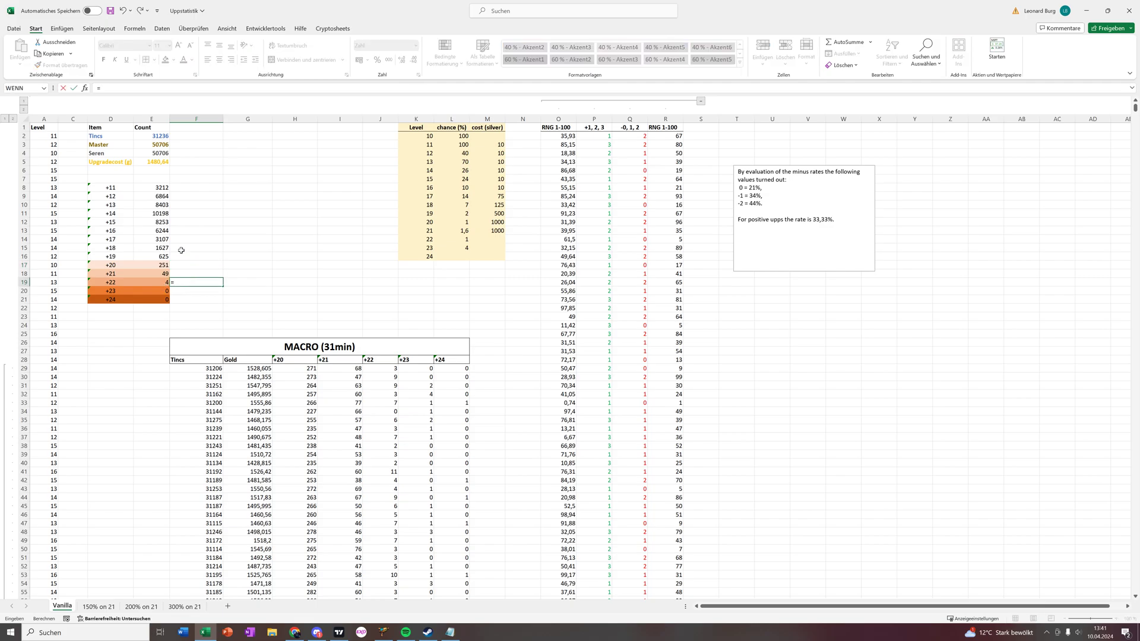
left_click(156, 139)
type("/")
left_click(159, 282)
key("Return")
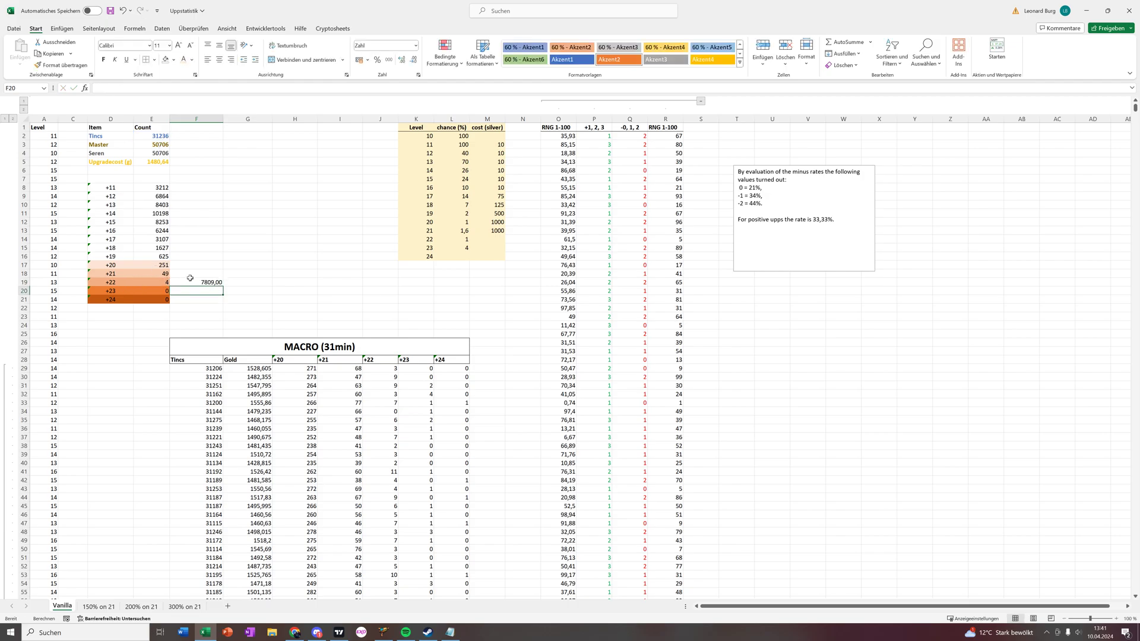
Step: Clear the F19 ratio, then check the Tincs count formula in E2
double_click(216, 282)
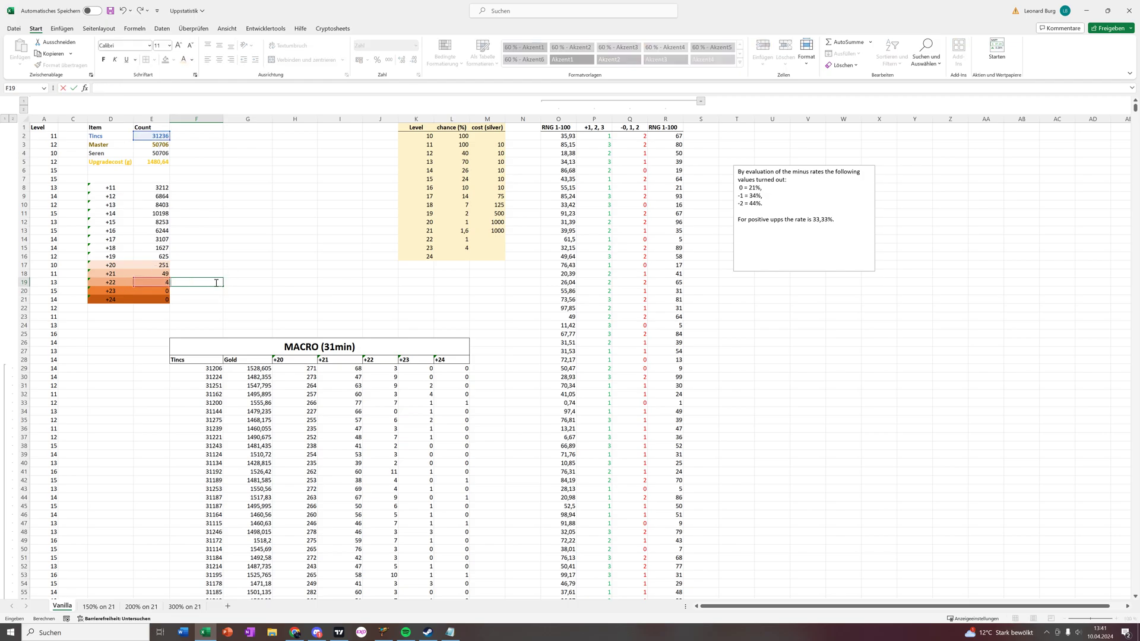
key("Escape")
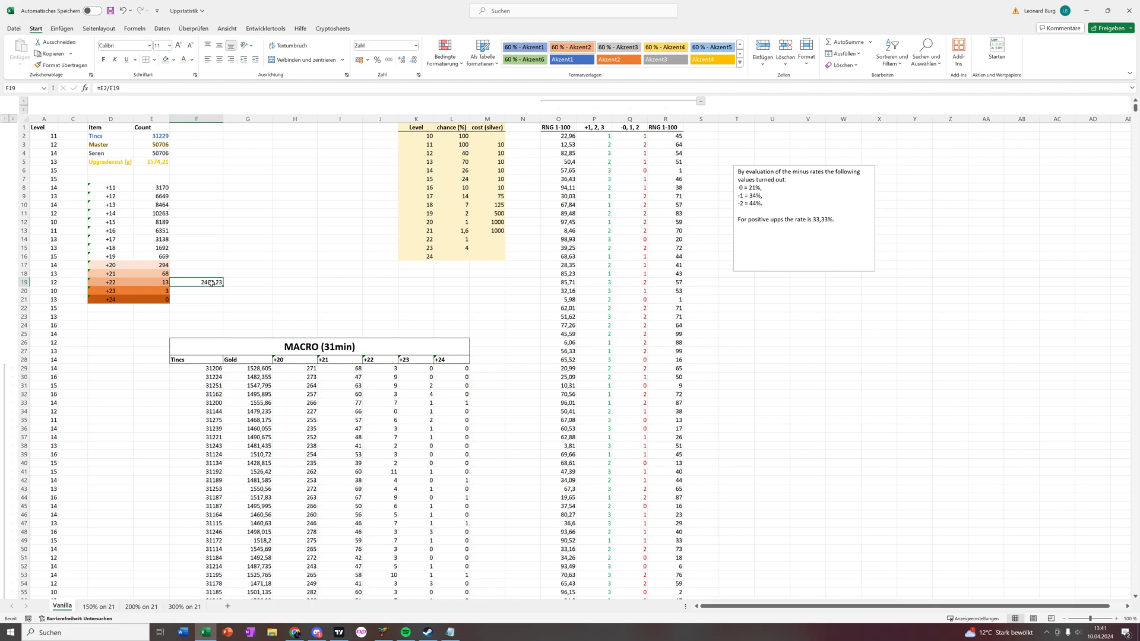
key("Delete")
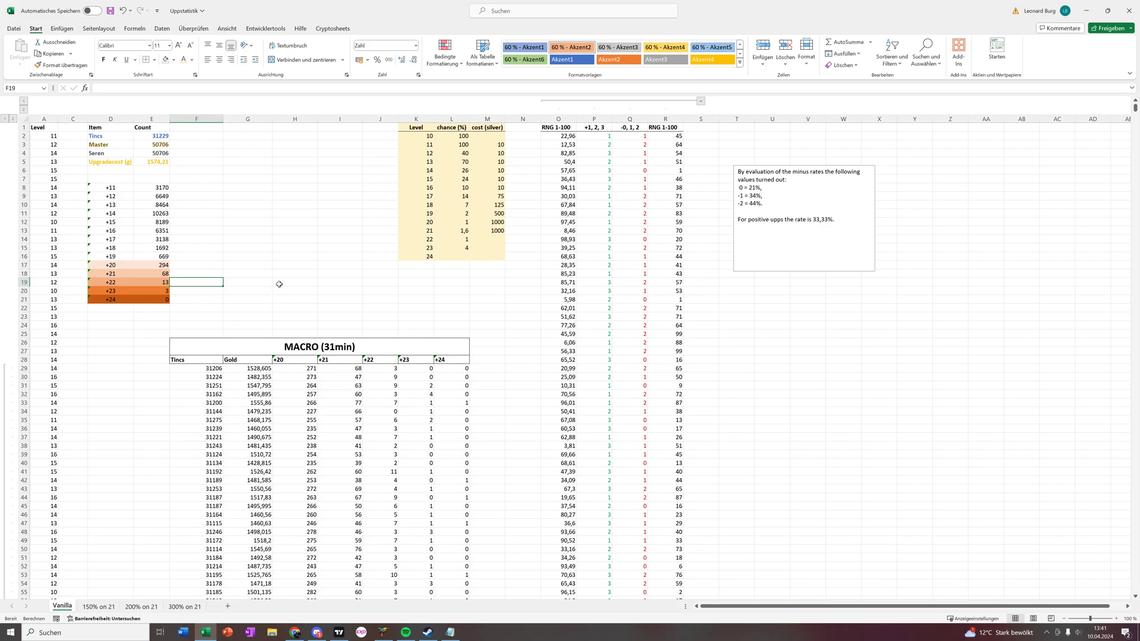
left_click(157, 136)
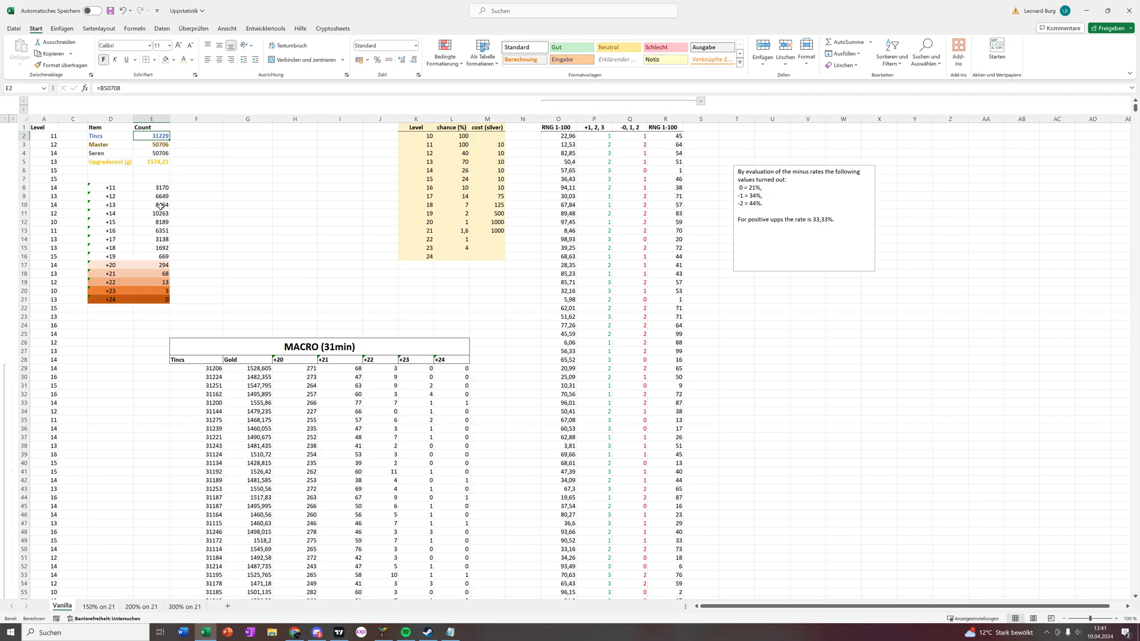
left_click(157, 161, "ctrl")
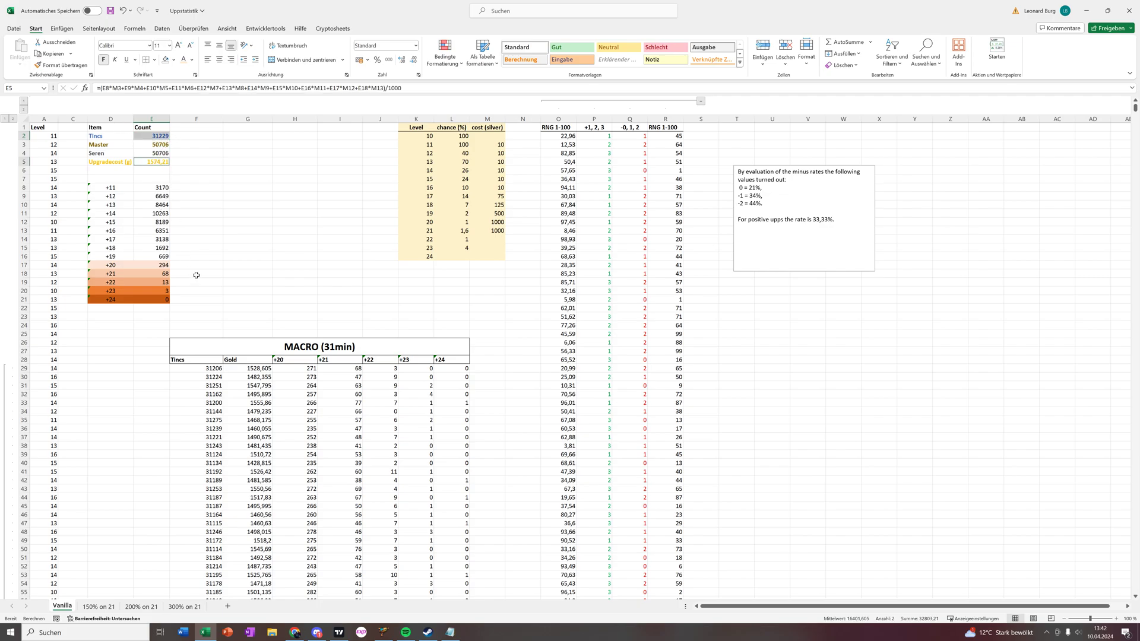
left_click(157, 267, "ctrl")
left_click_drag(157, 269, 158, 300, "ctrl")
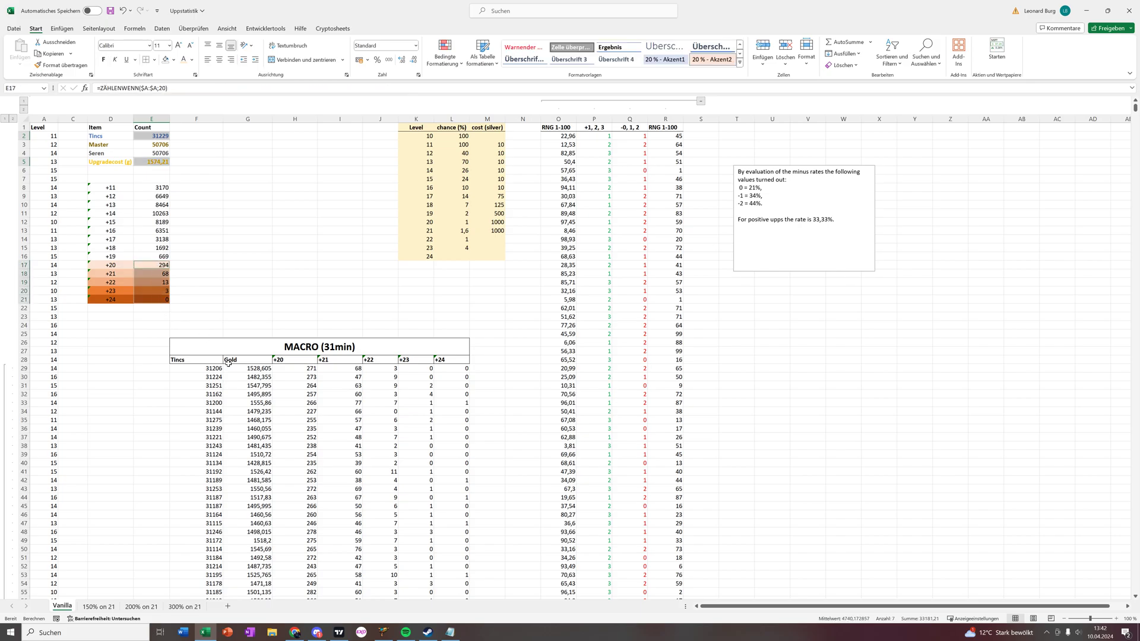
left_click_drag(199, 368, 442, 369)
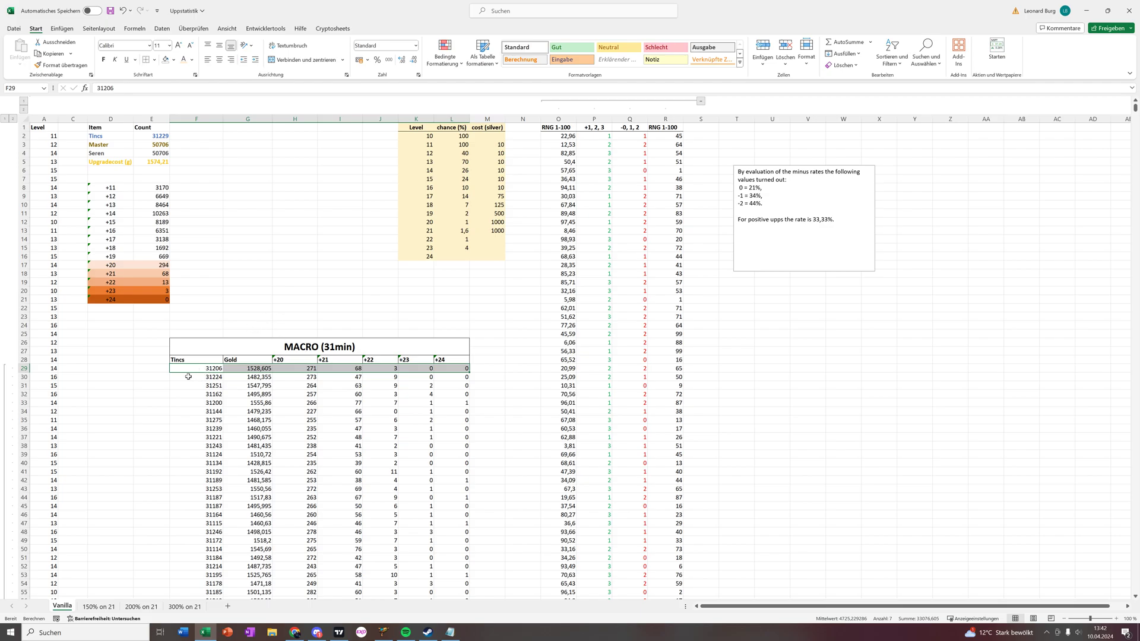
left_click_drag(188, 377, 454, 377)
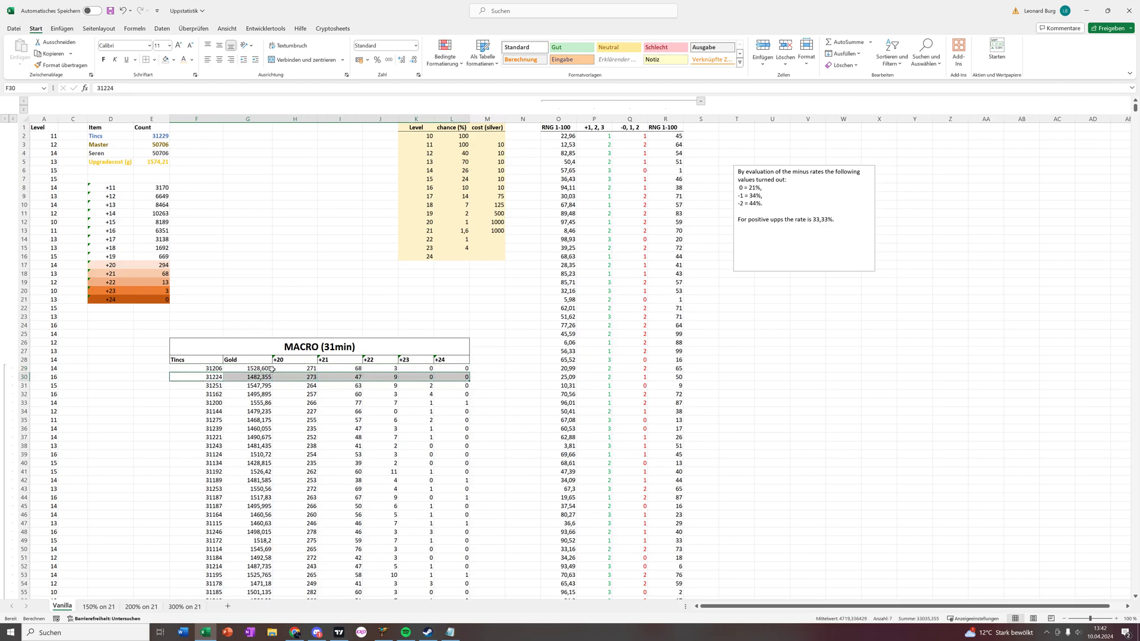
left_click(250, 312)
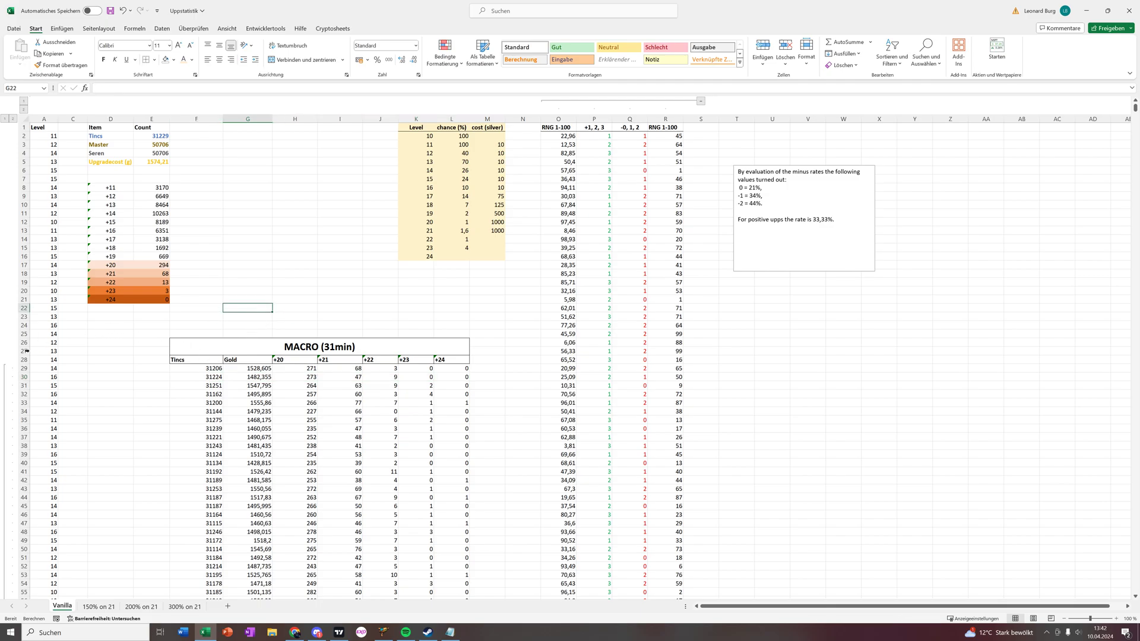
Step: Collapse MACRO run rows 29–1029 with the outline button and return to the top
scroll(6, 369, "down", 20)
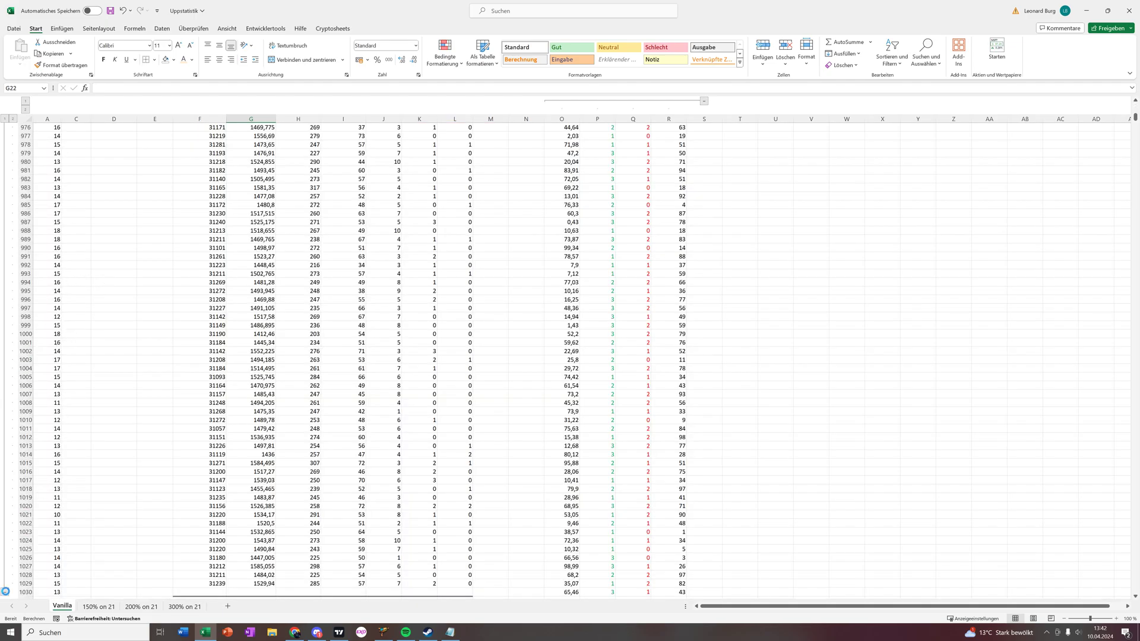
left_click(6, 593)
scroll(290, 407, "up", 9)
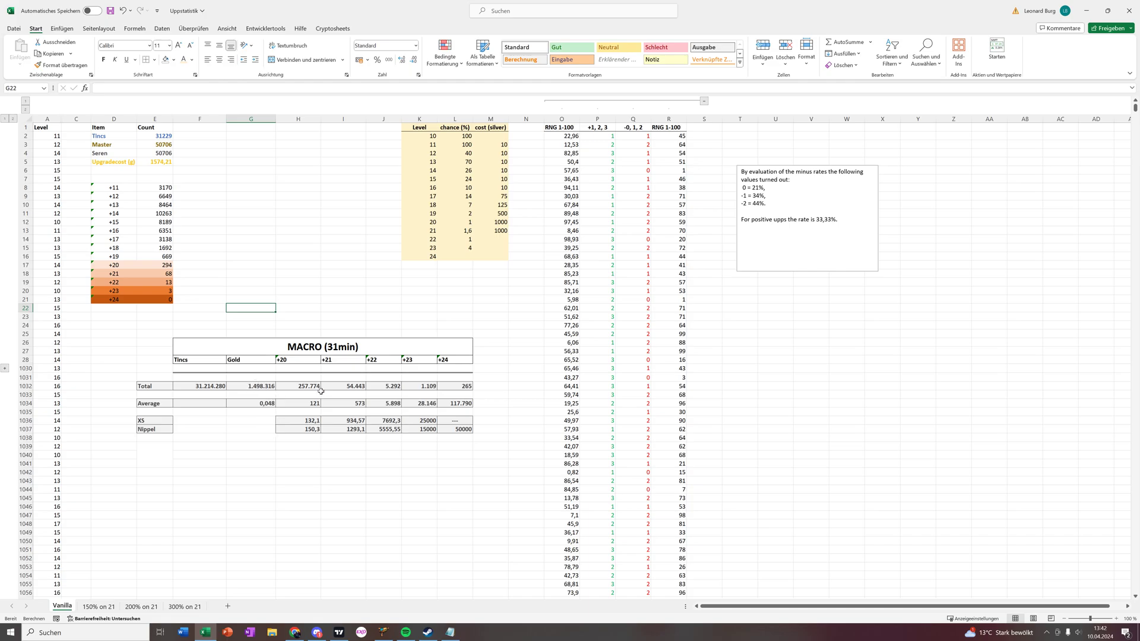
left_click(299, 385)
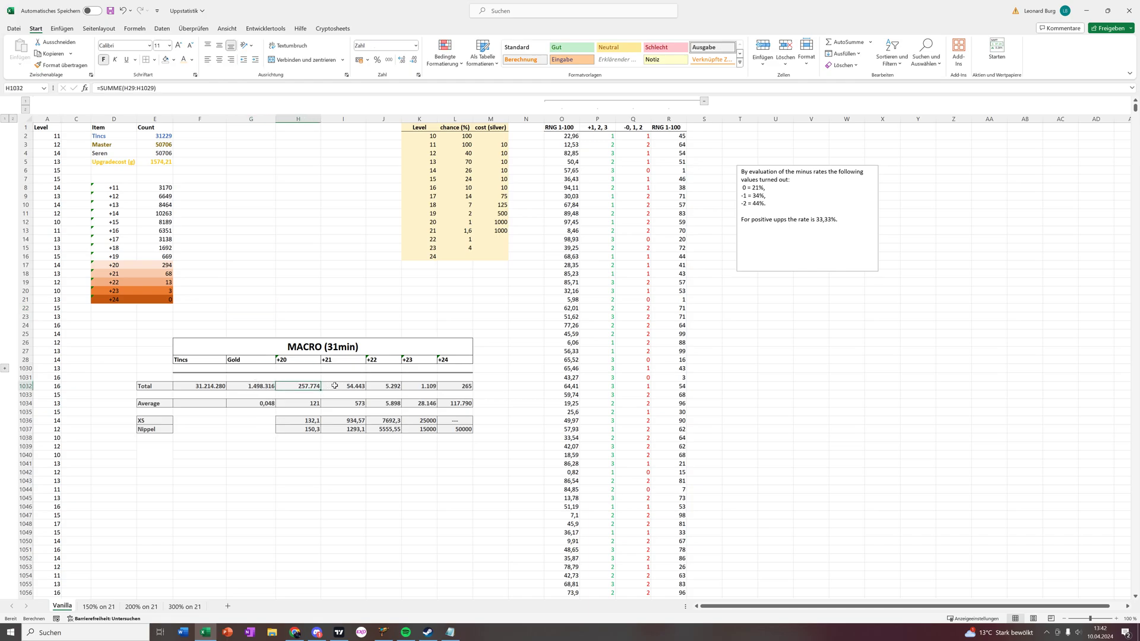
left_click(334, 386)
left_click(380, 386)
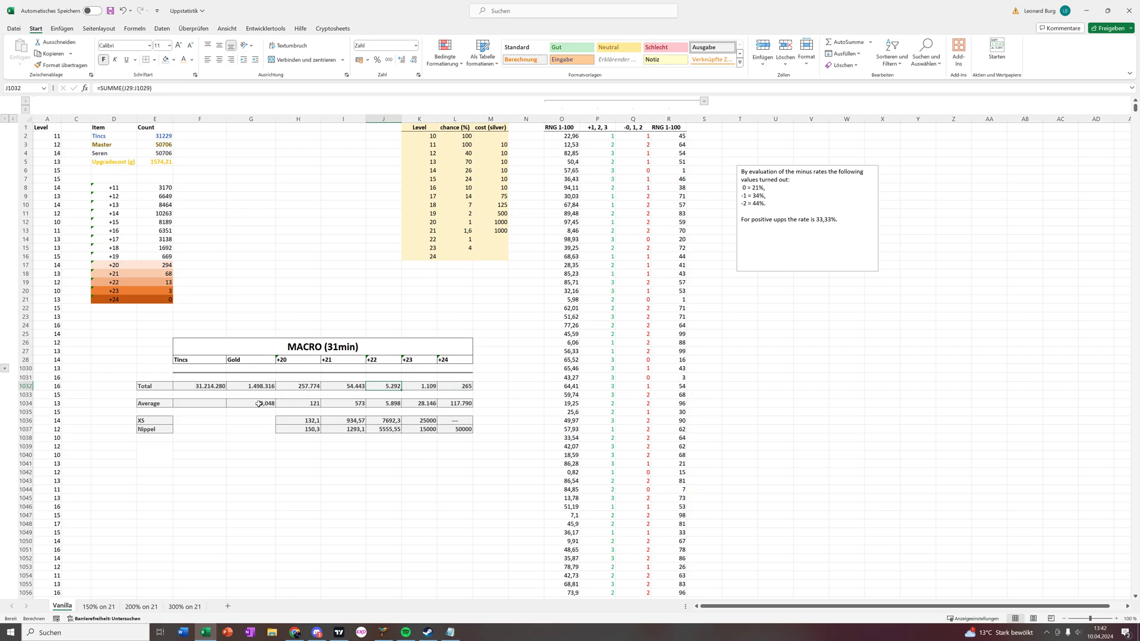
left_click_drag(250, 404, 446, 406)
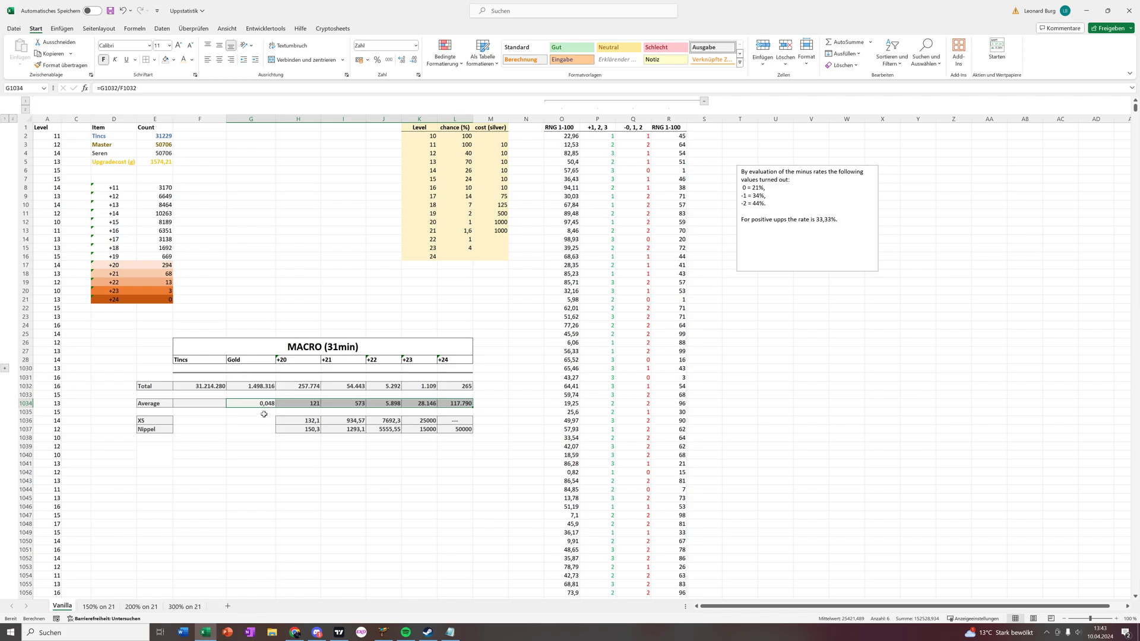
left_click(264, 414)
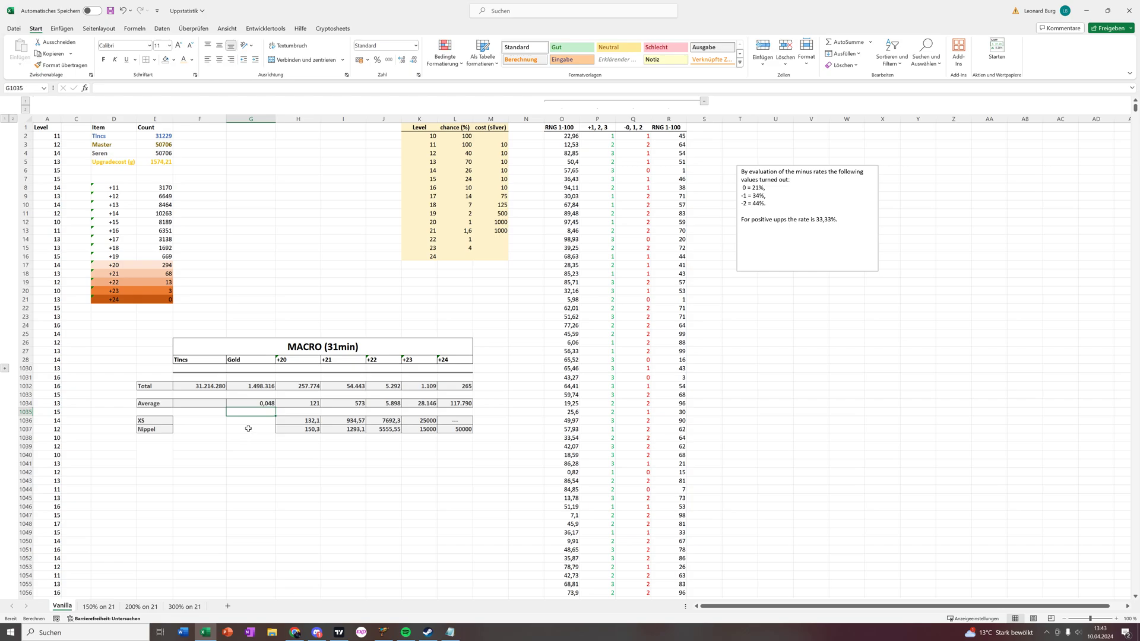
left_click(262, 404)
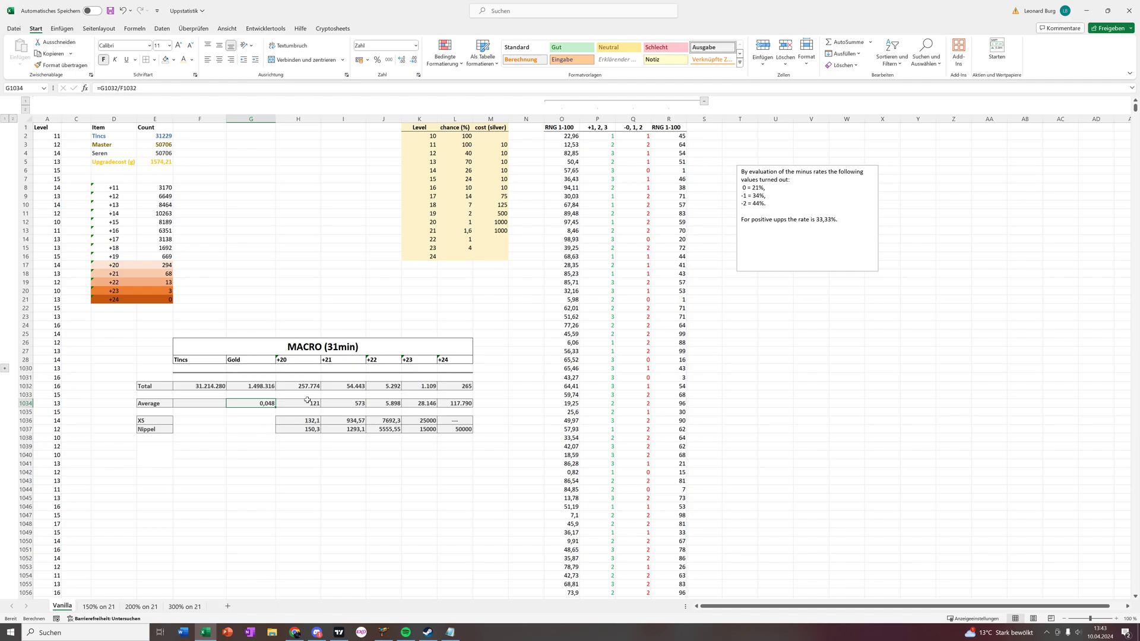
left_click_drag(309, 403, 466, 404)
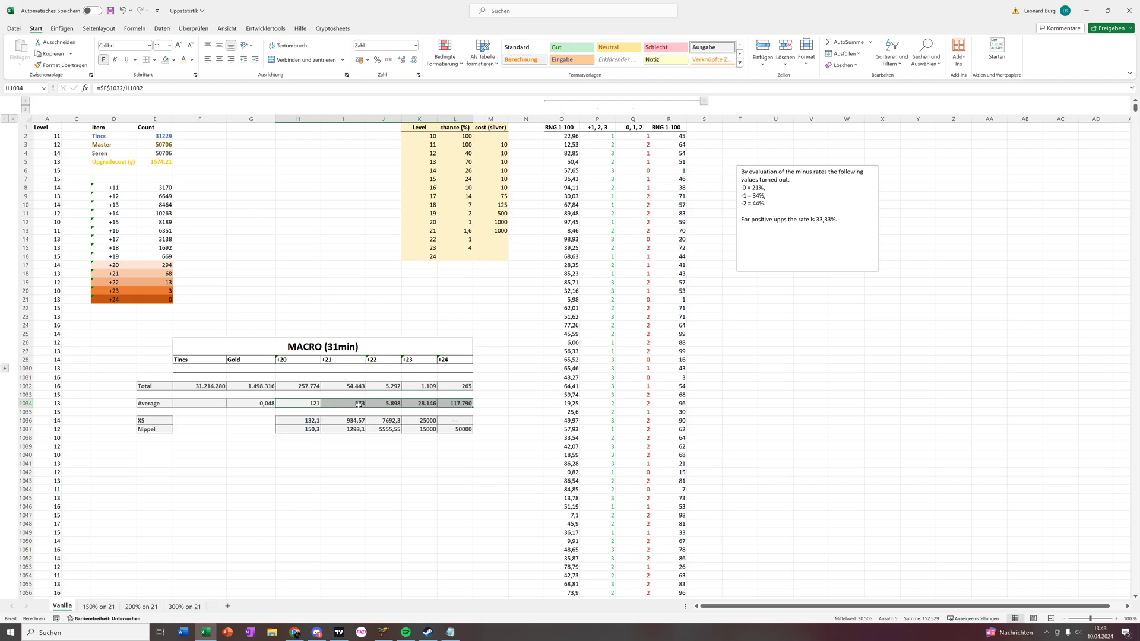
left_click(359, 404)
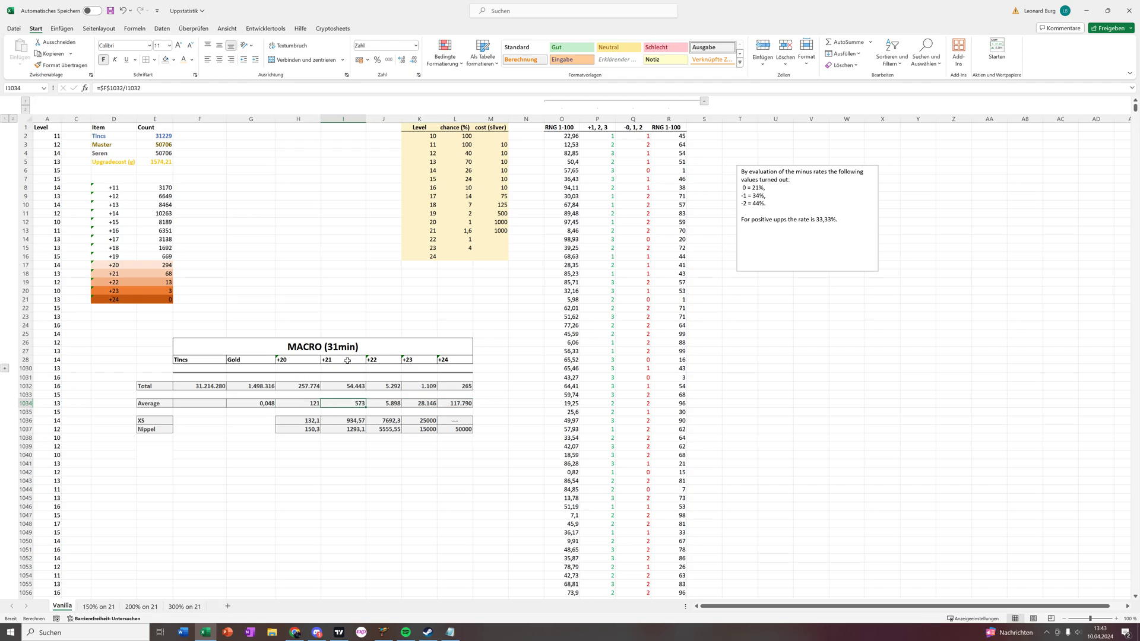
left_click(381, 403)
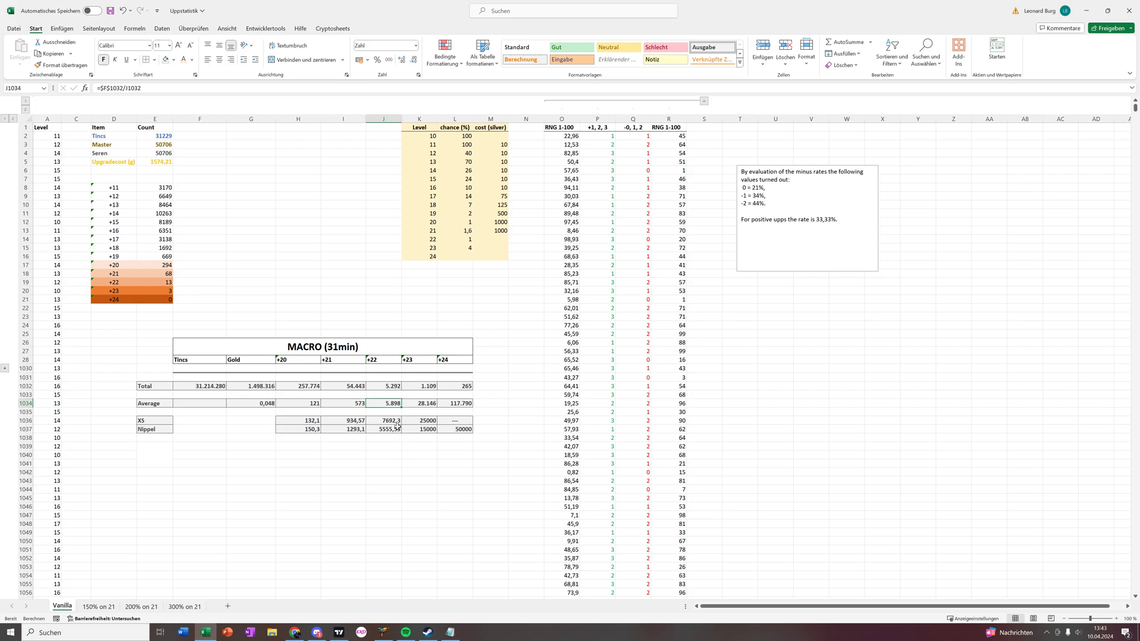
left_click(385, 359)
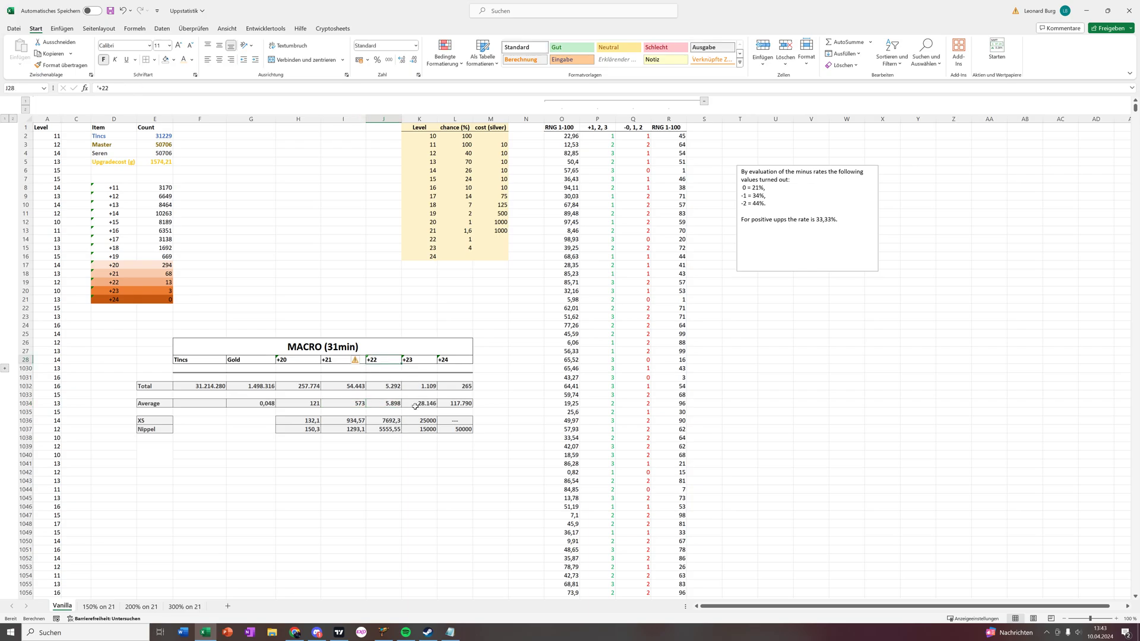
left_click(421, 361)
left_click(421, 403)
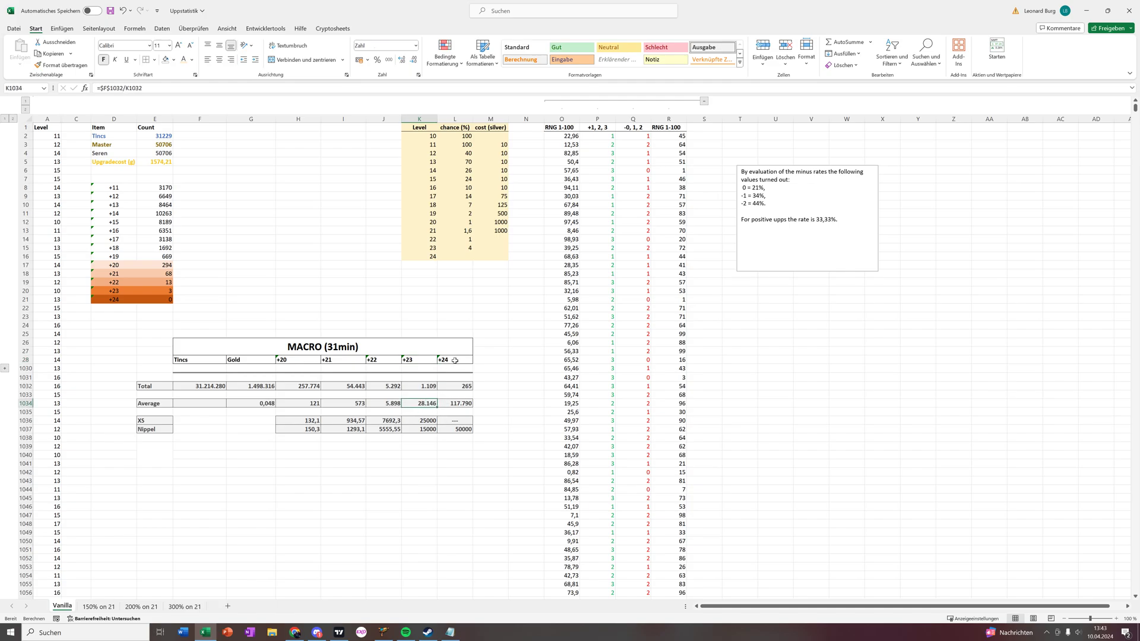
left_click(461, 404)
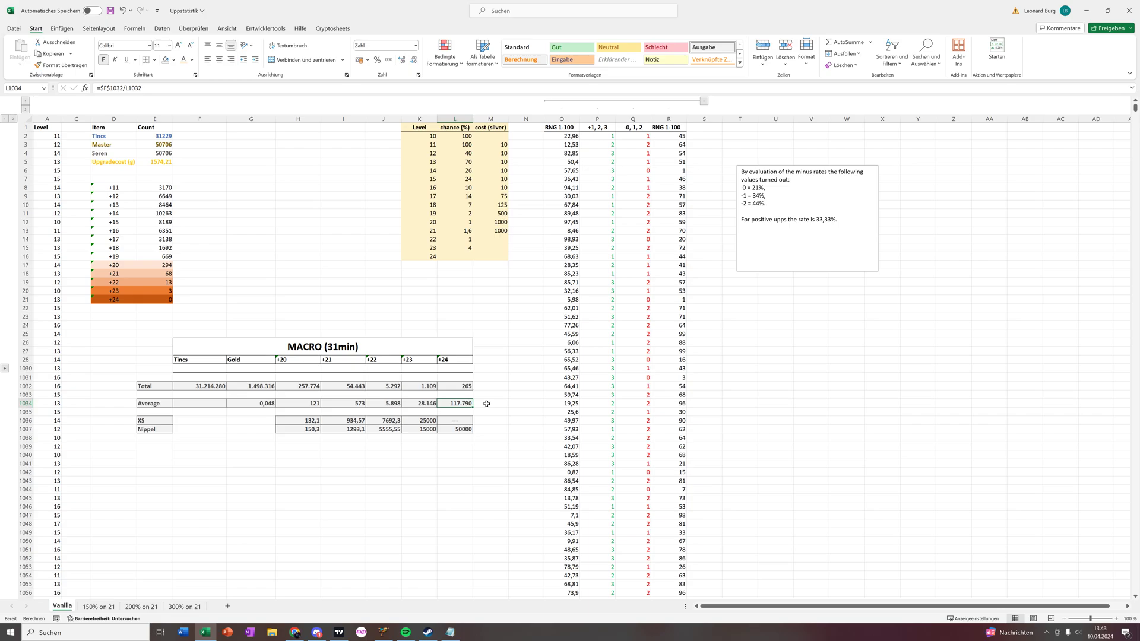
left_click_drag(159, 447, 160, 461)
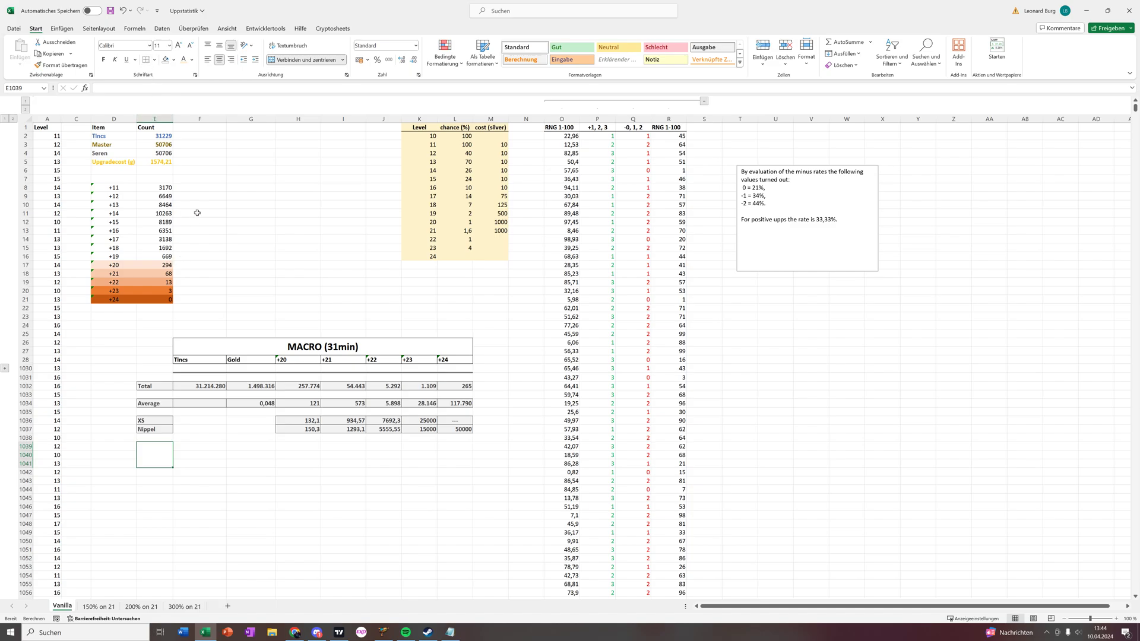
left_click(174, 60)
left_click(245, 214)
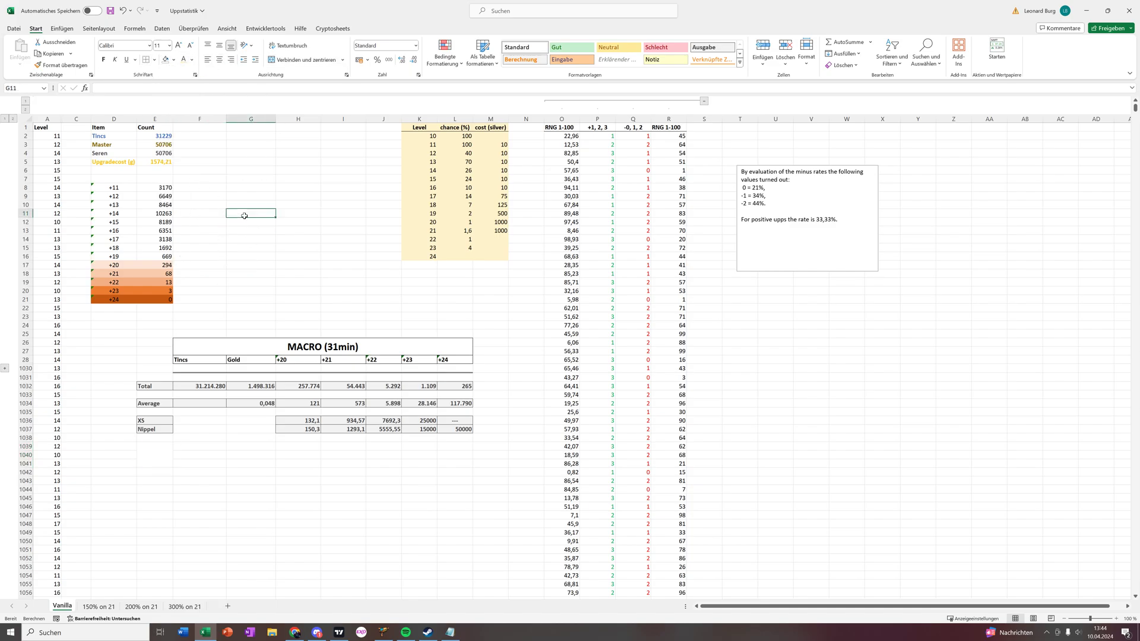
left_click(166, 447)
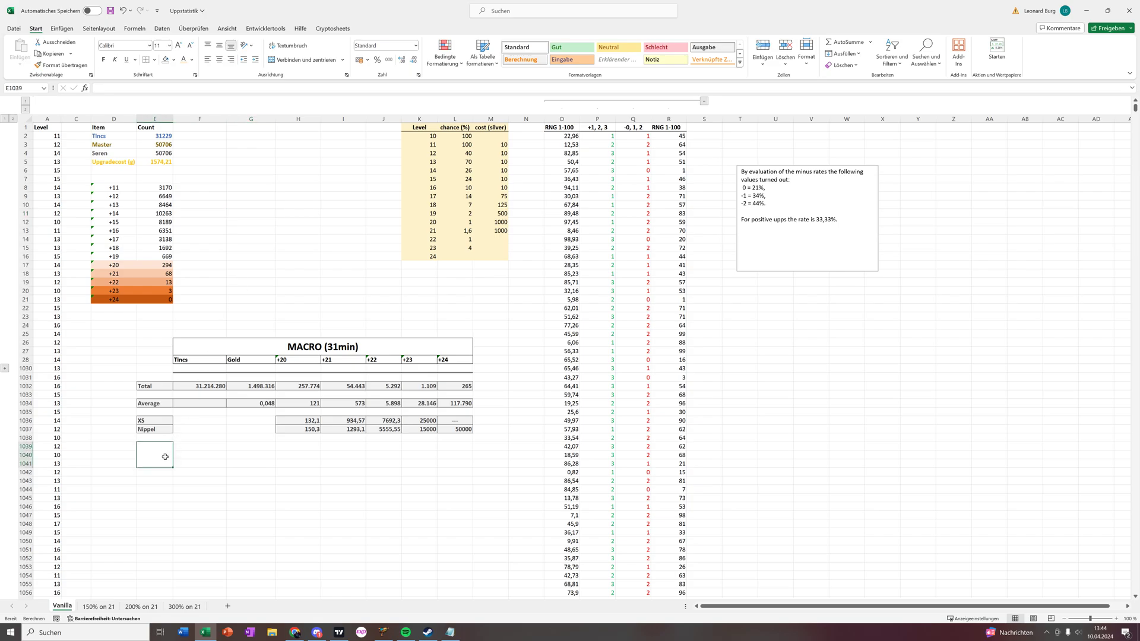
left_click(291, 60)
left_click(158, 421)
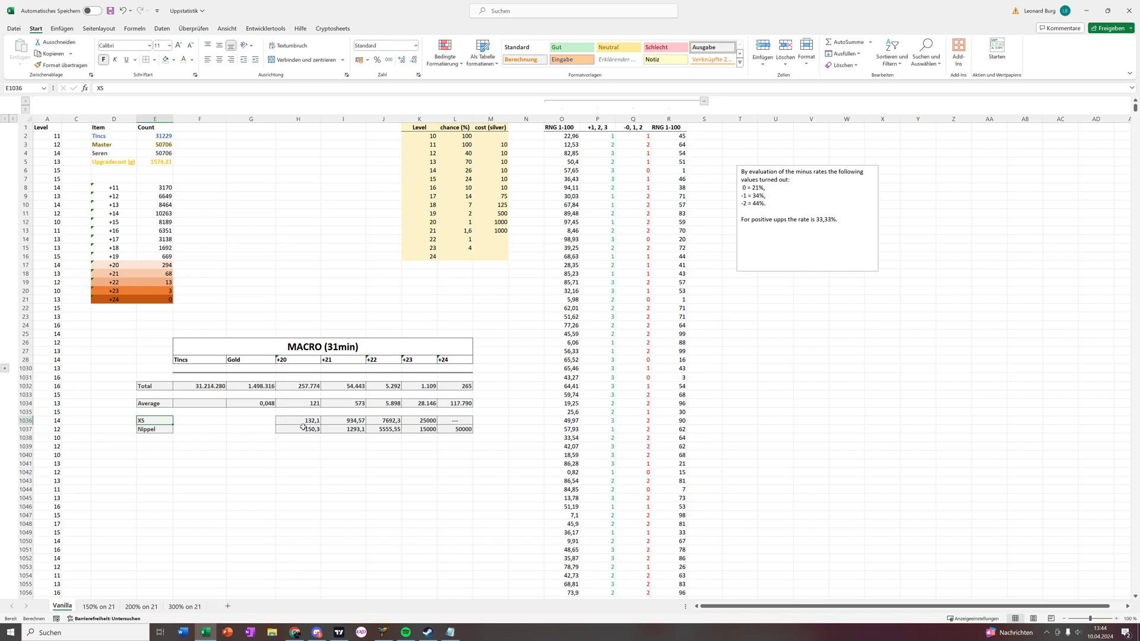
left_click_drag(302, 423, 448, 421)
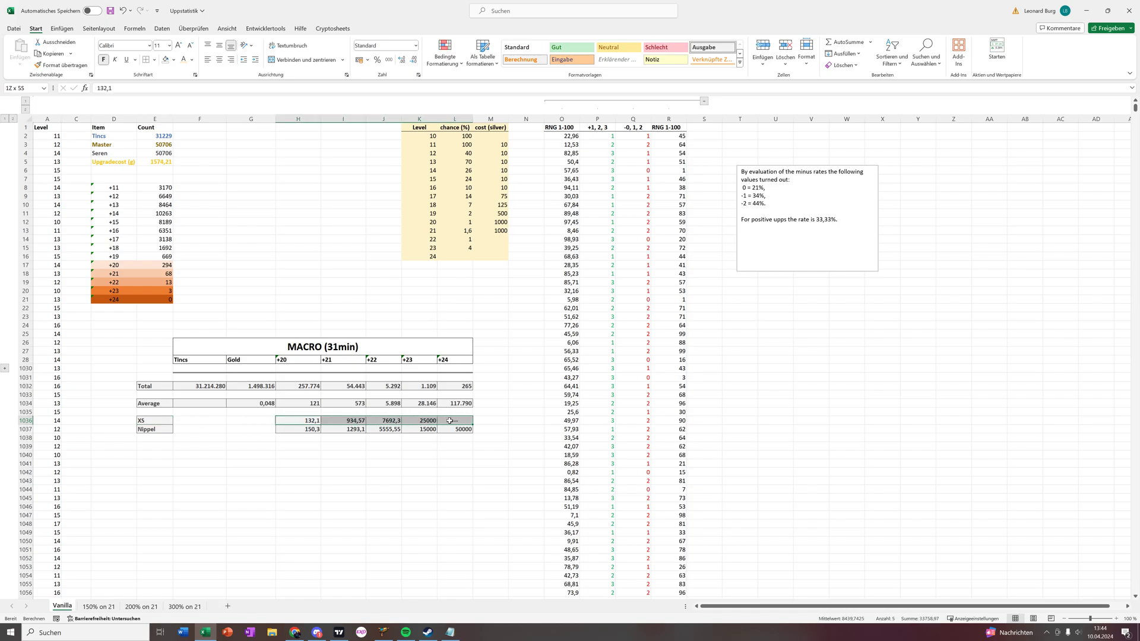
left_click(392, 467)
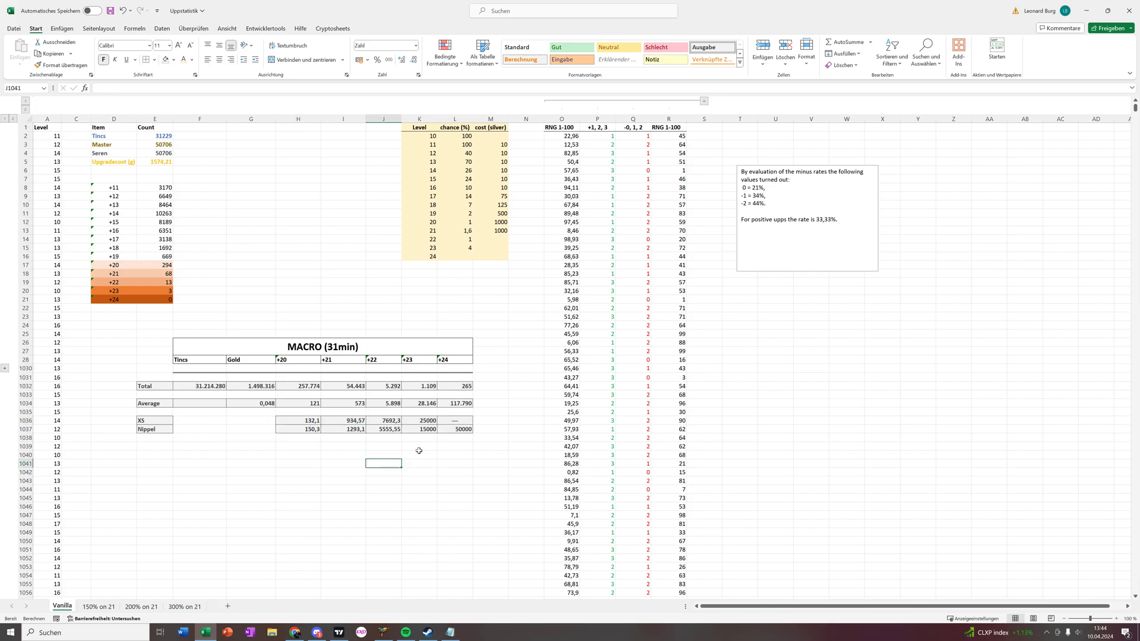
left_click(307, 404)
left_click(297, 421)
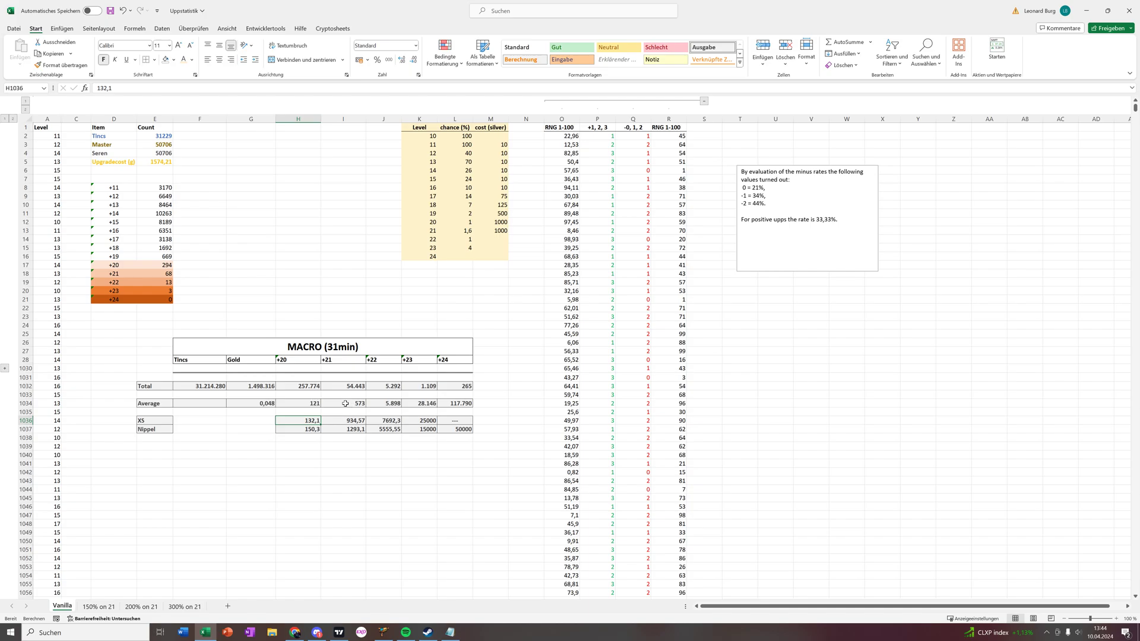
left_click(345, 404)
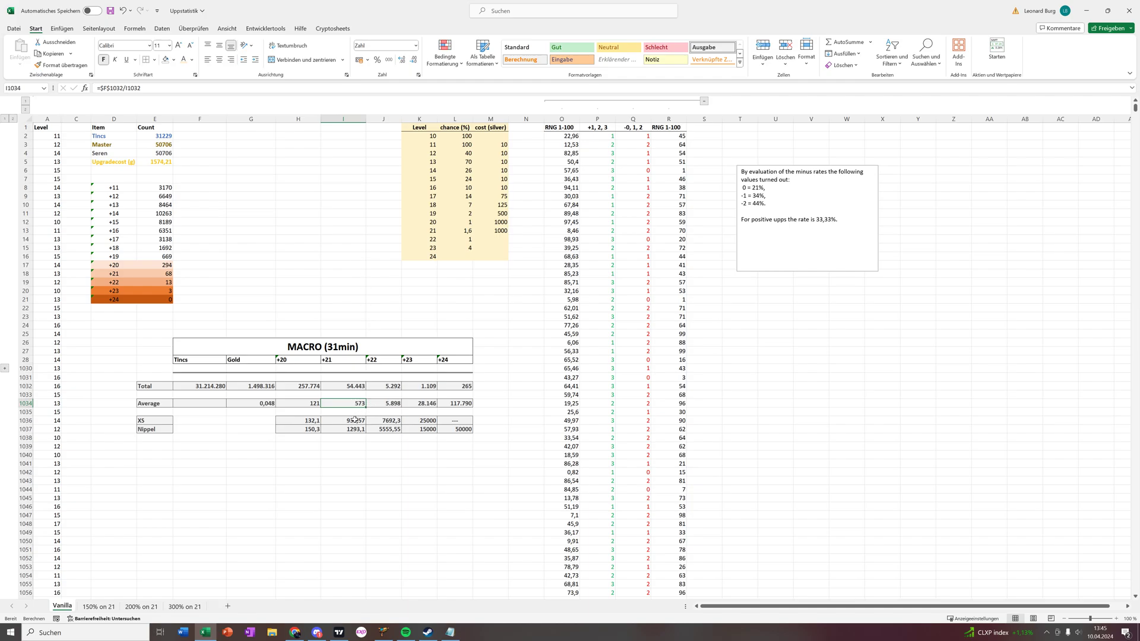
left_click_drag(177, 418, 452, 421)
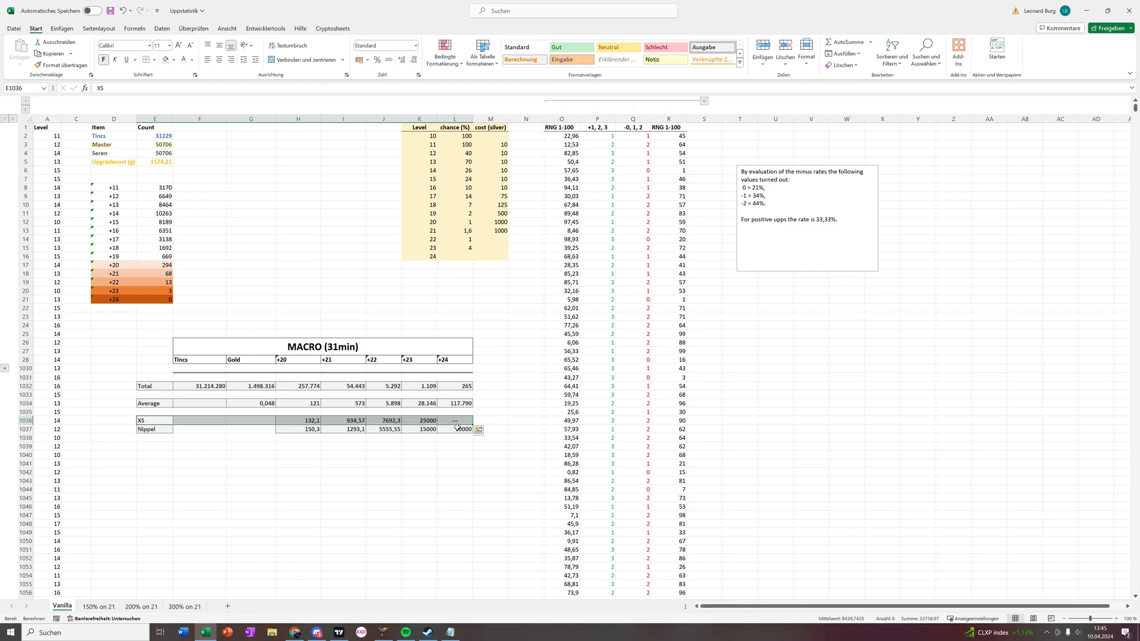
left_click(381, 421)
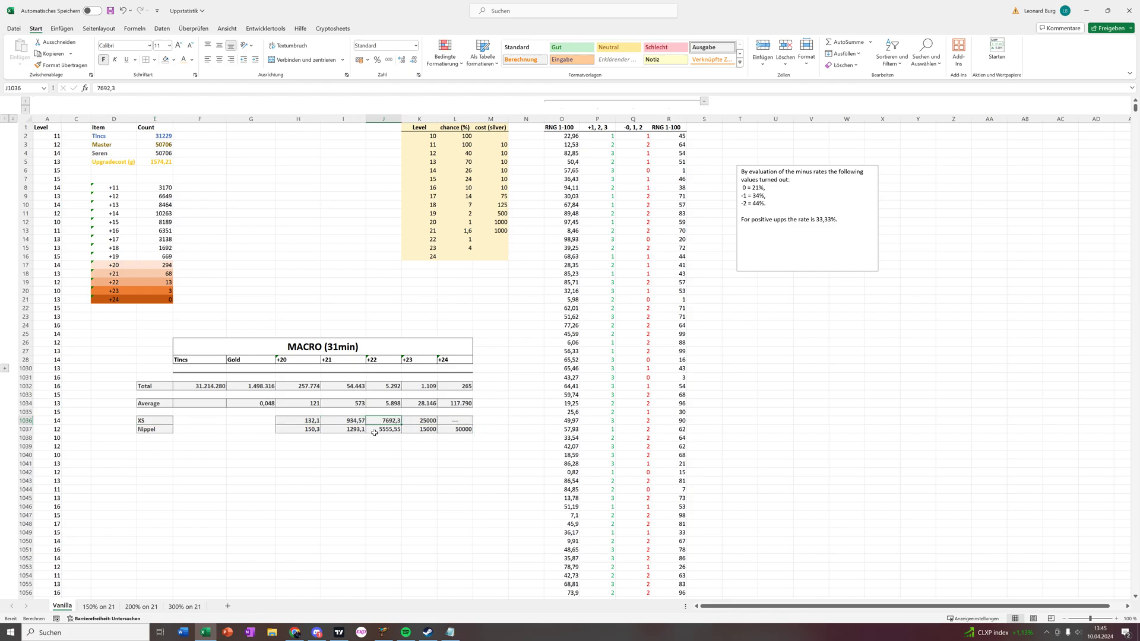
left_click(309, 405)
left_click(302, 432, "ctrl")
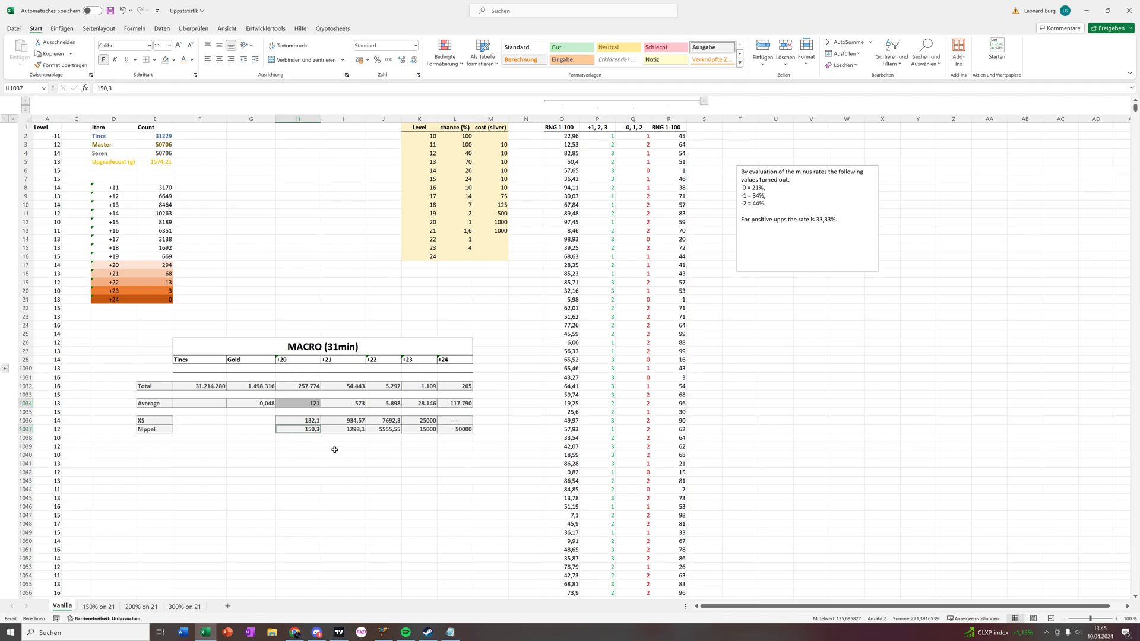
left_click(349, 405)
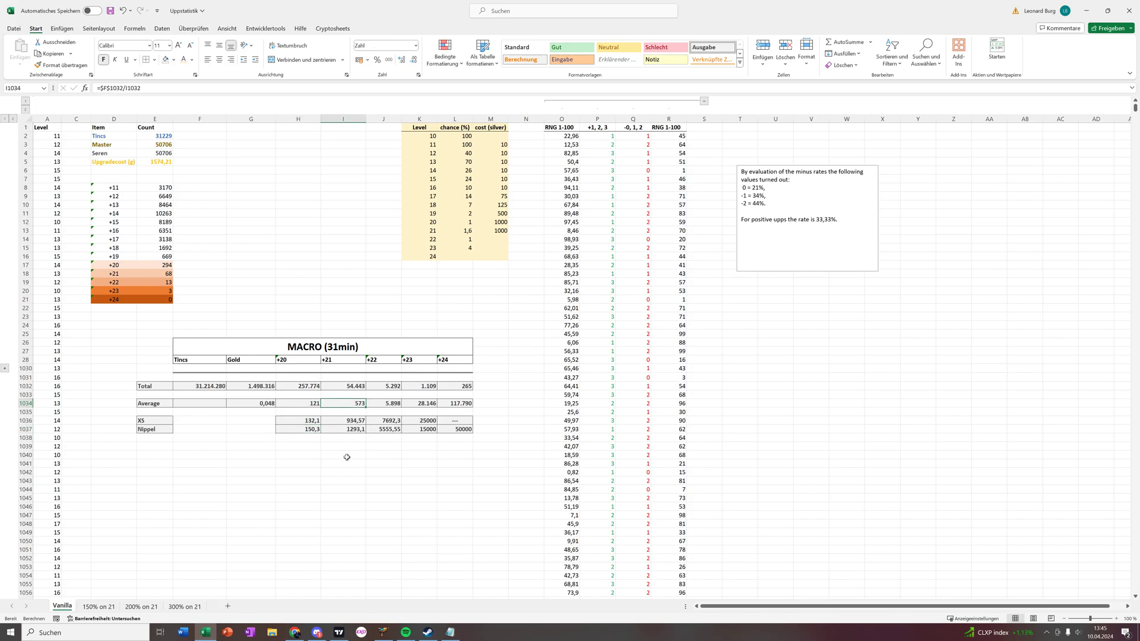
left_click(351, 429)
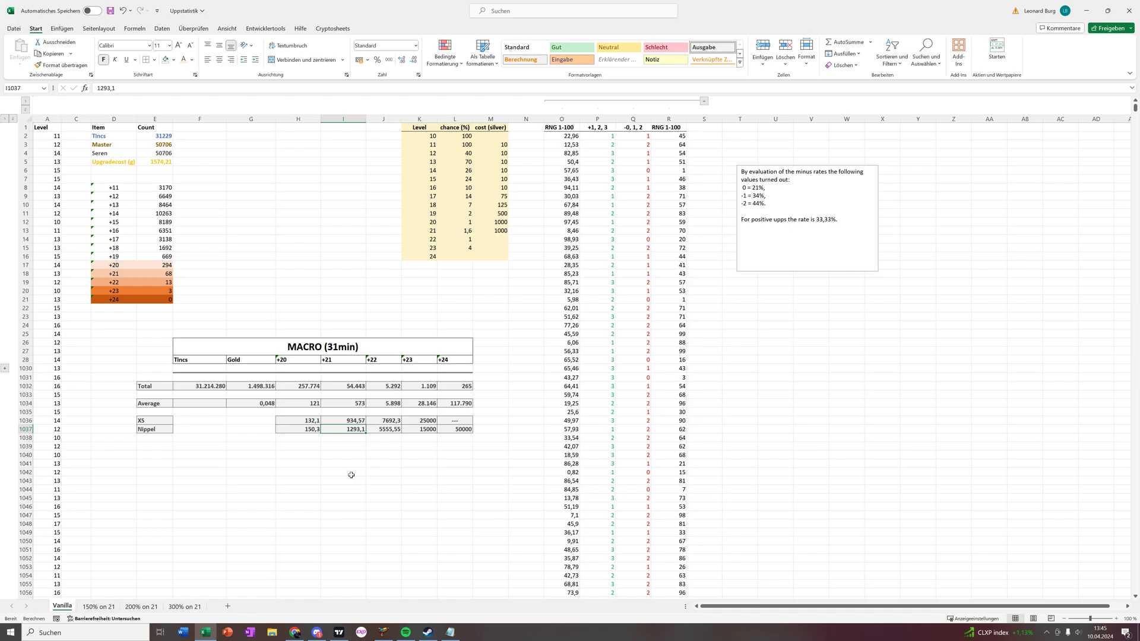
left_click(392, 402)
left_click(386, 431)
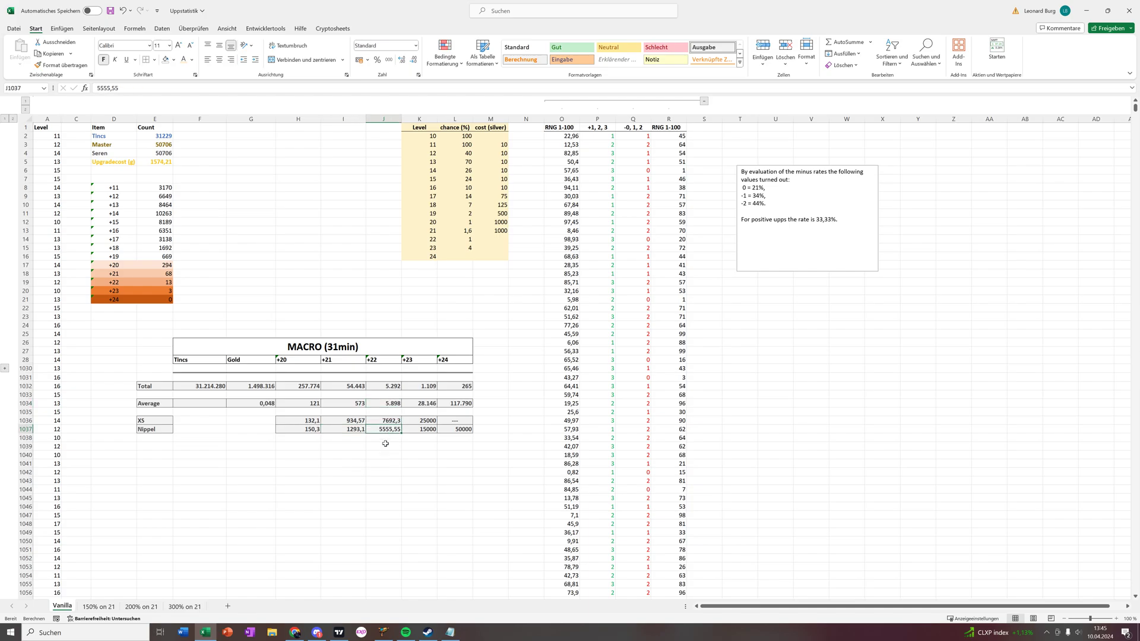
left_click(420, 405)
left_click(412, 429)
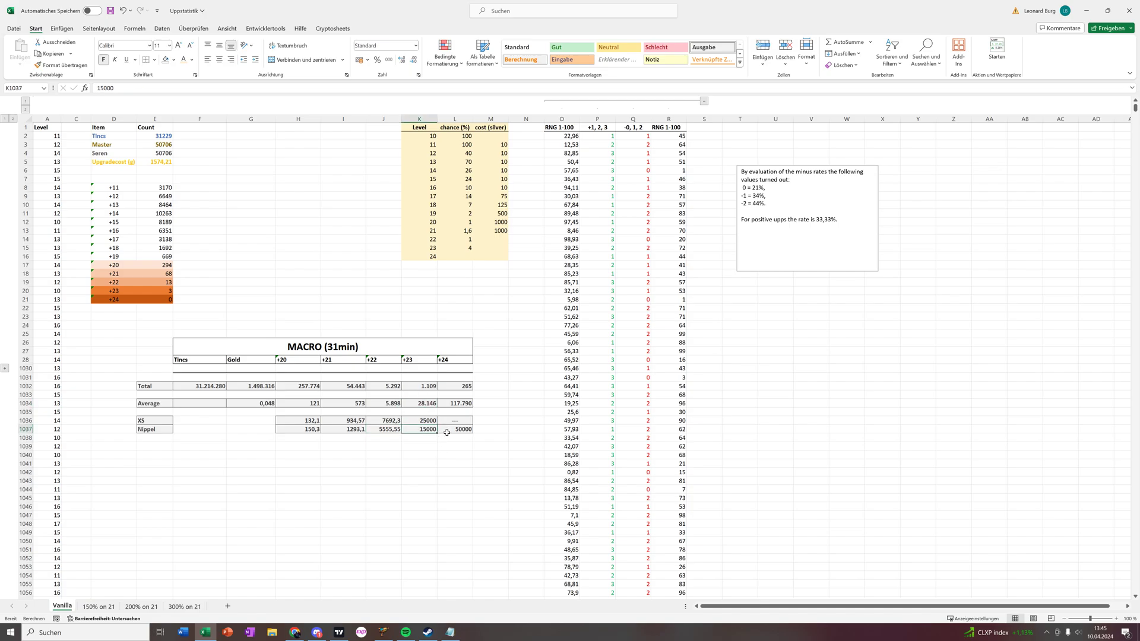
left_click(457, 431)
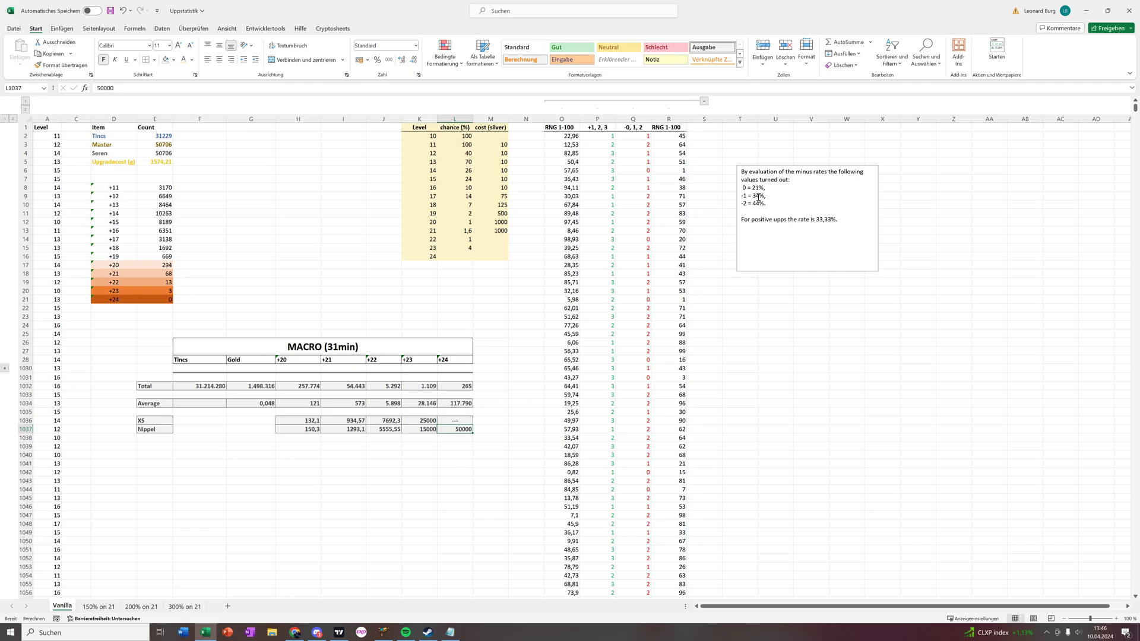
left_click_drag(742, 171, 841, 220)
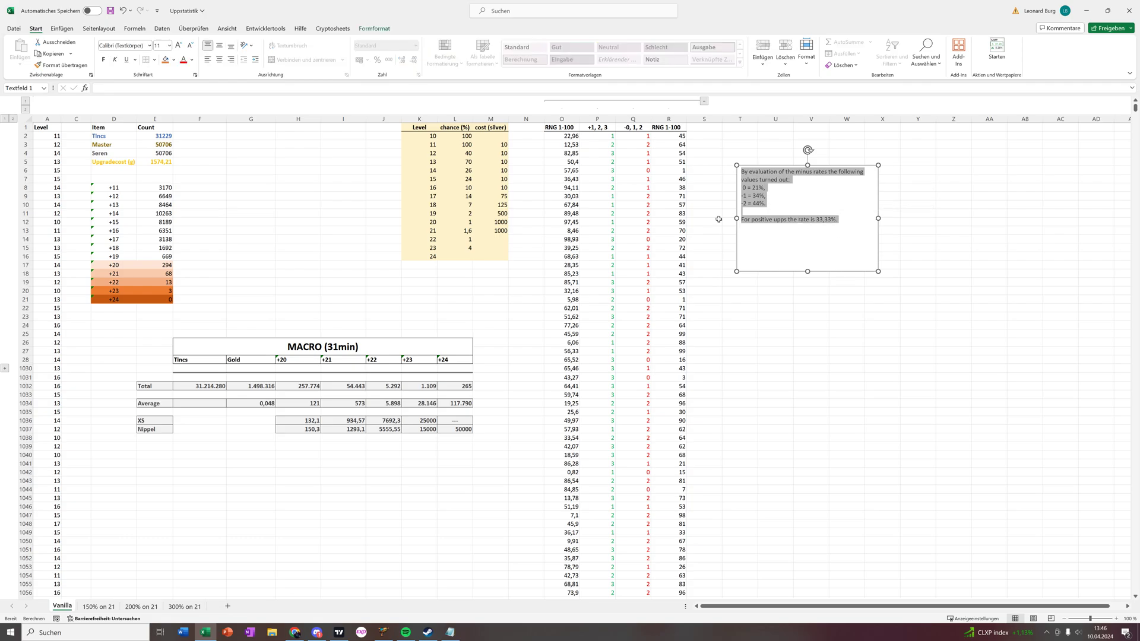
left_click(456, 403)
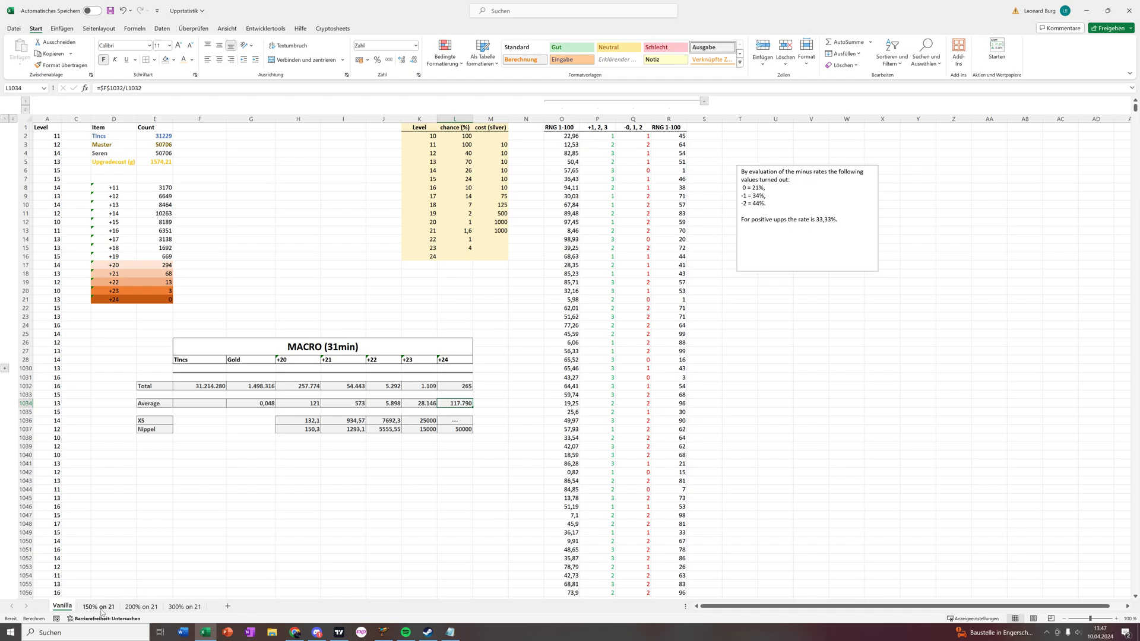
left_click(465, 231)
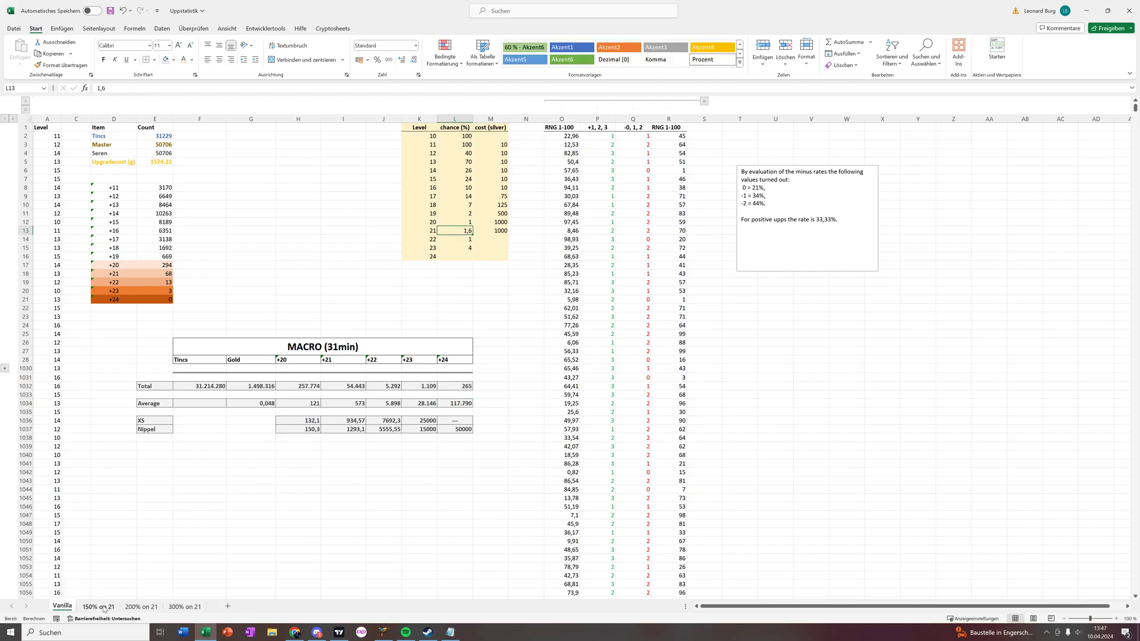